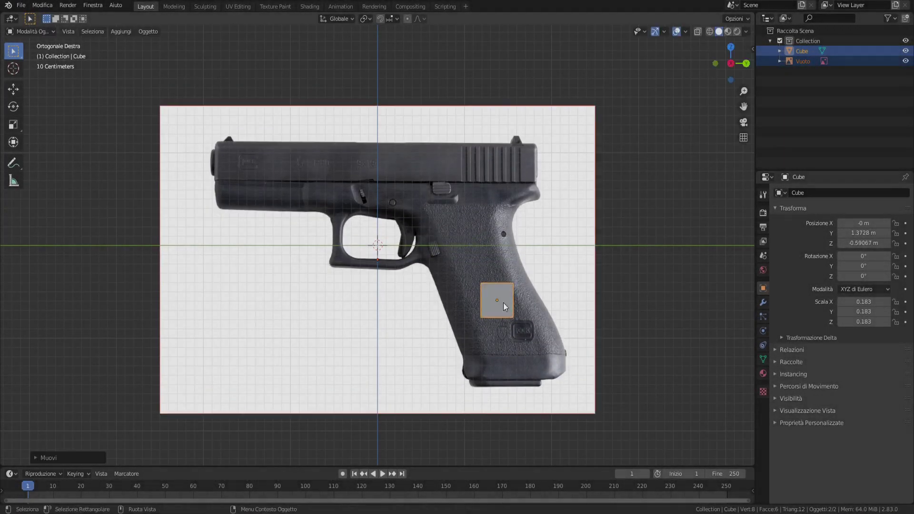
- Turn on X-ray so the reference photo shows through the cube, and zoom into the grip
left_click(698, 32)
scroll(701, 350, "up", 2)
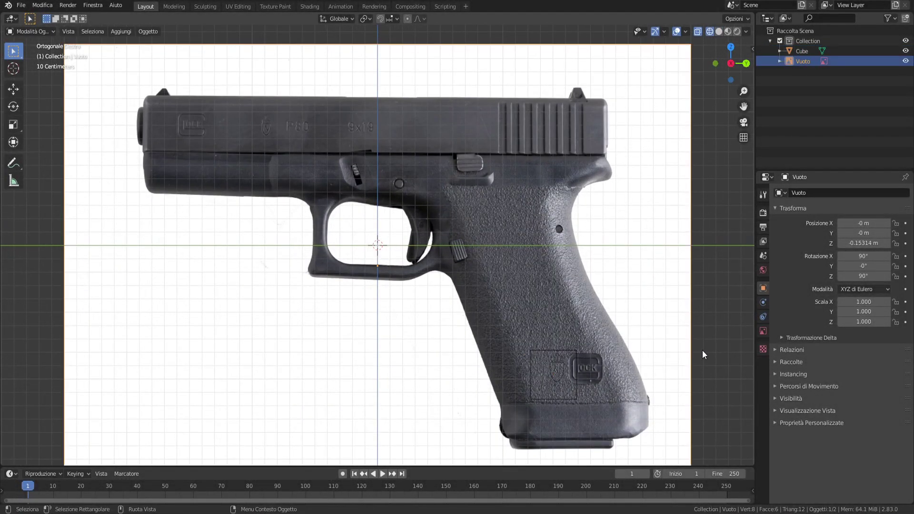
scroll(634, 341, "up", 1)
- In Edit Mode, move the cube's corners onto the grip's back outline
key("Tab")
scroll(528, 356, "up", 1)
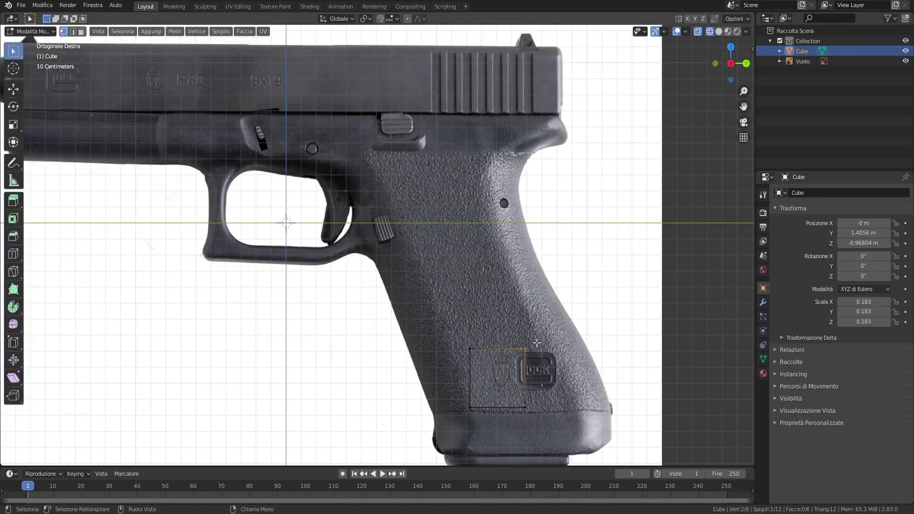
left_click_drag(536, 343, 538, 295)
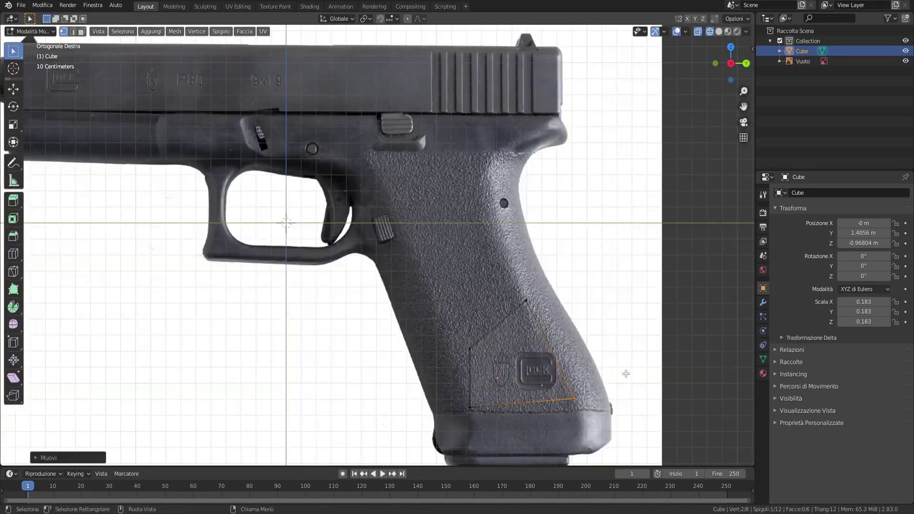
scroll(619, 373, "down", 1)
key("g")
left_click(532, 278)
key("g")
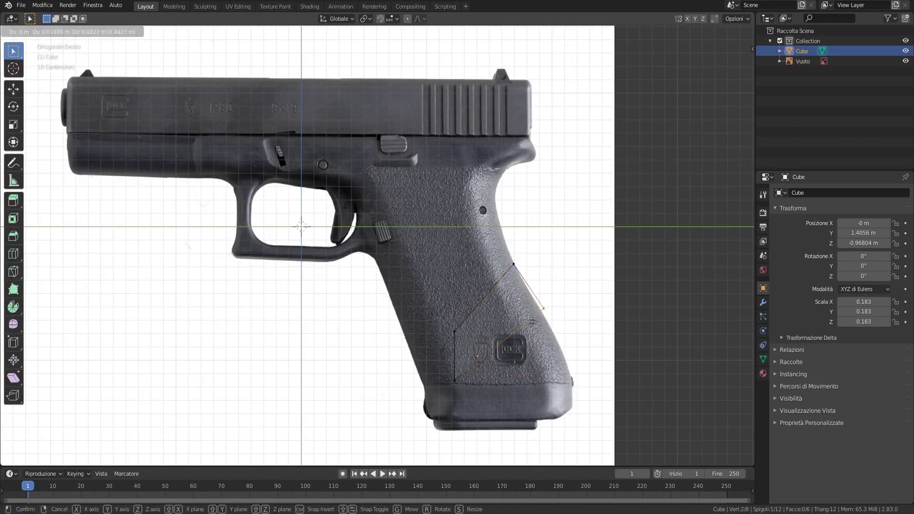
left_click(537, 324)
- Extrude the cube's side face and check the viewport display and transform options
key("3")
left_click(459, 347)
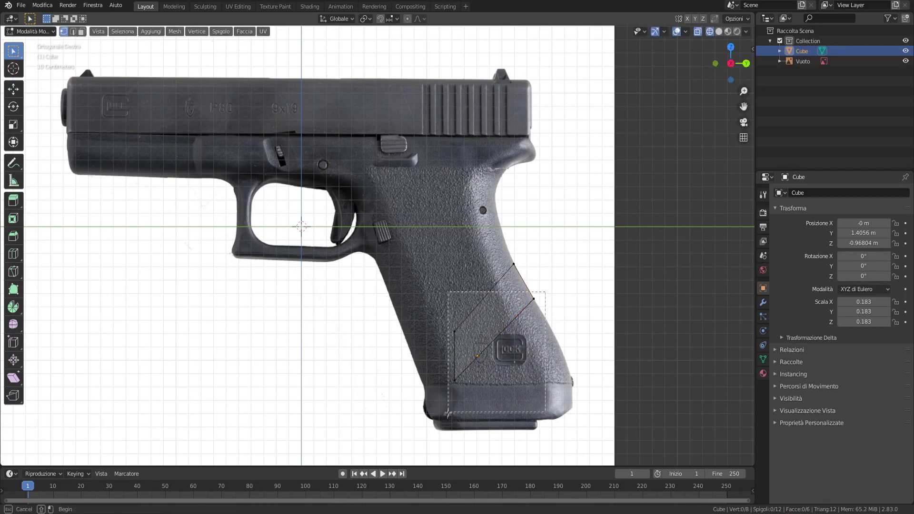
key("e")
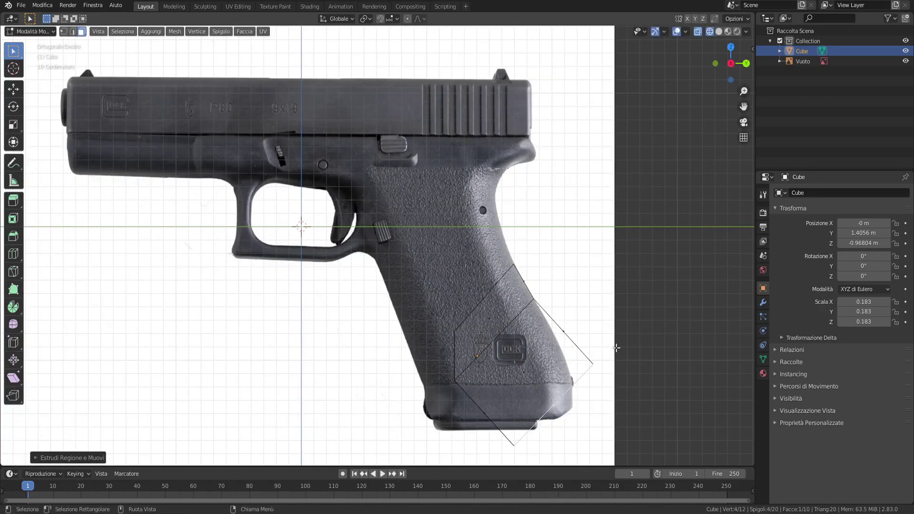
key("Tab")
left_click(746, 31)
left_click(746, 19)
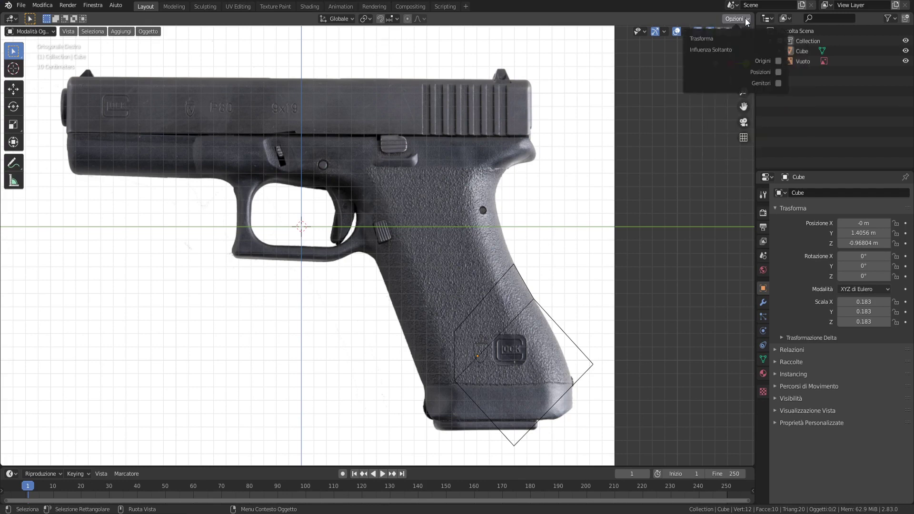
key("Tab")
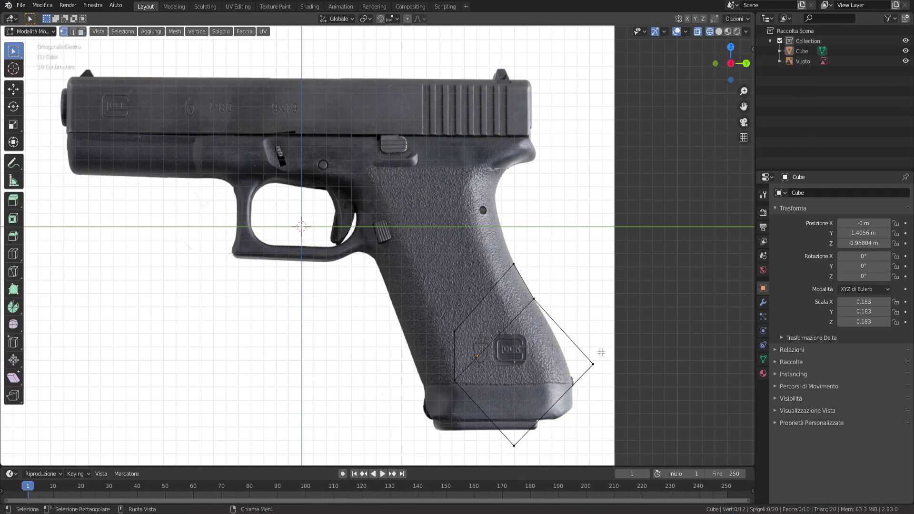
- Pull the section's edge onto the grip outline and extrude its lower face down-right
left_click_drag(569, 388, 569, 388)
left_click_drag(531, 343, 488, 404)
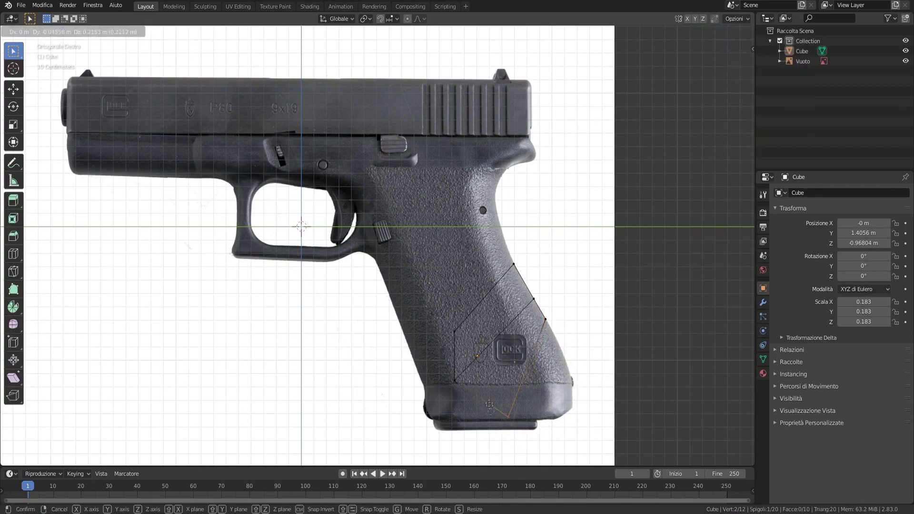
left_click_drag(440, 419, 441, 418)
left_click(568, 310)
left_click(506, 365)
key("e")
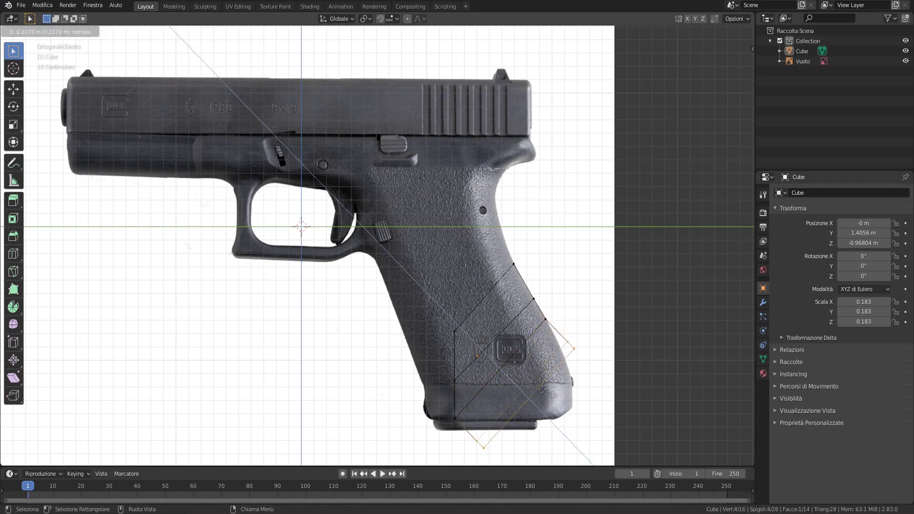
left_click(601, 361)
key("1")
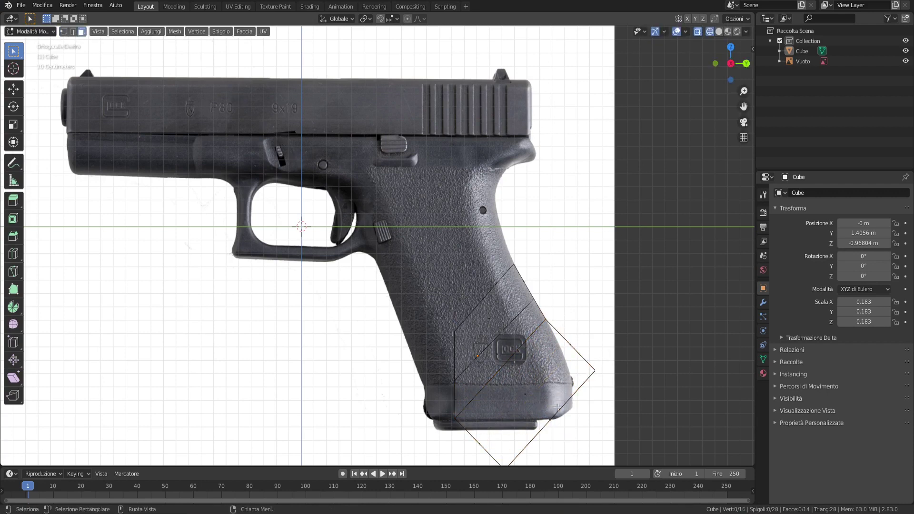
- Lower the extruded corner vertices onto the grip's bottom edge
key("ctrl+shift+z")
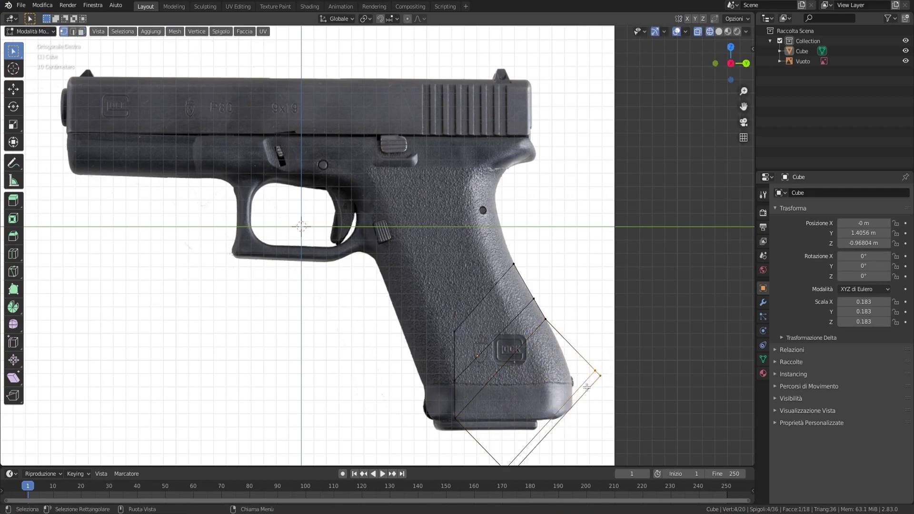
key("g")
left_click(571, 378)
key("g")
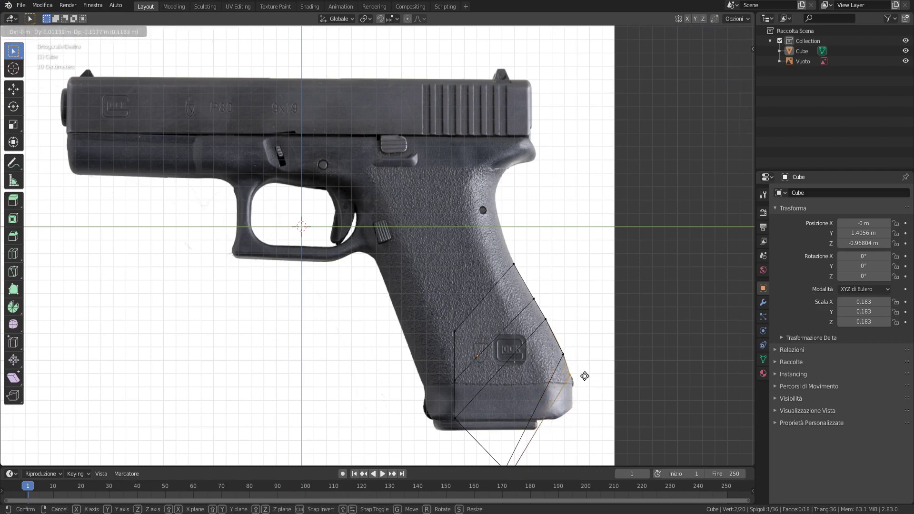
left_click(584, 376)
scroll(523, 395, "down", 3, "shift")
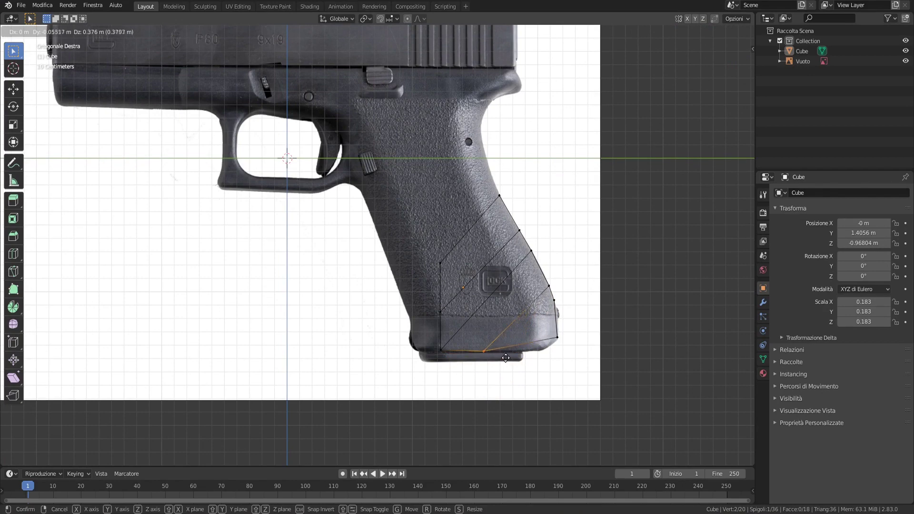
- Finish placing the corner and add an edge loop across the grip bottom
left_click(505, 357)
scroll(613, 427, "up", 1)
left_click(613, 427)
left_click(543, 347)
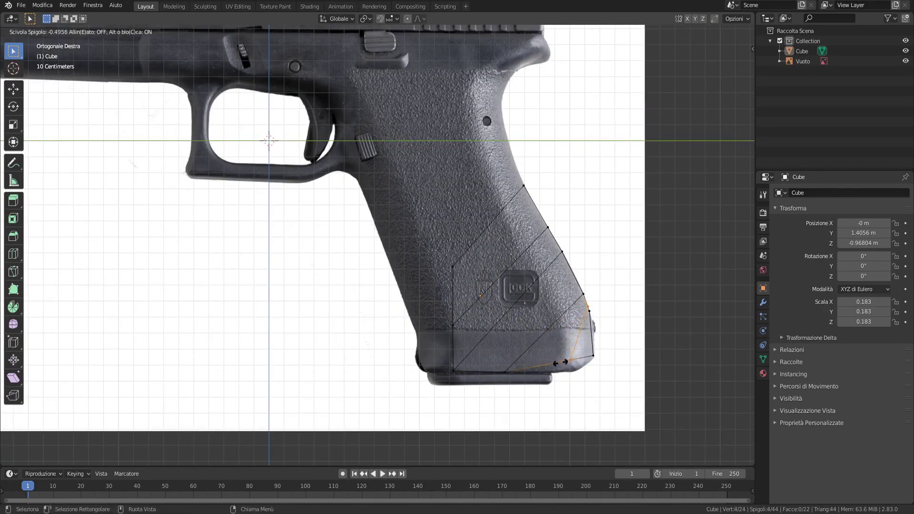
left_click(587, 376)
- Extrude the grip mesh's front edge forward to the grip's front
scroll(586, 376, "down", 1)
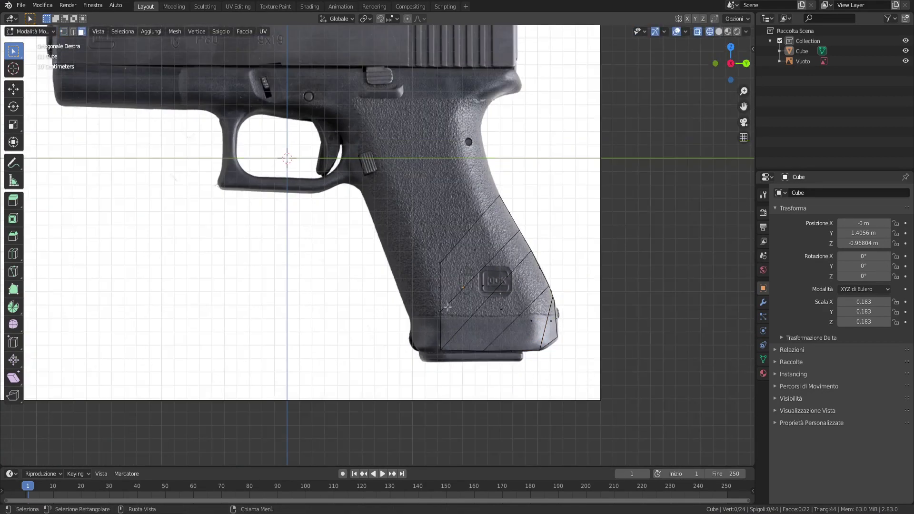
scroll(447, 307, "up", 1)
scroll(448, 307, "up", 1)
left_click(469, 333, "alt")
key("e")
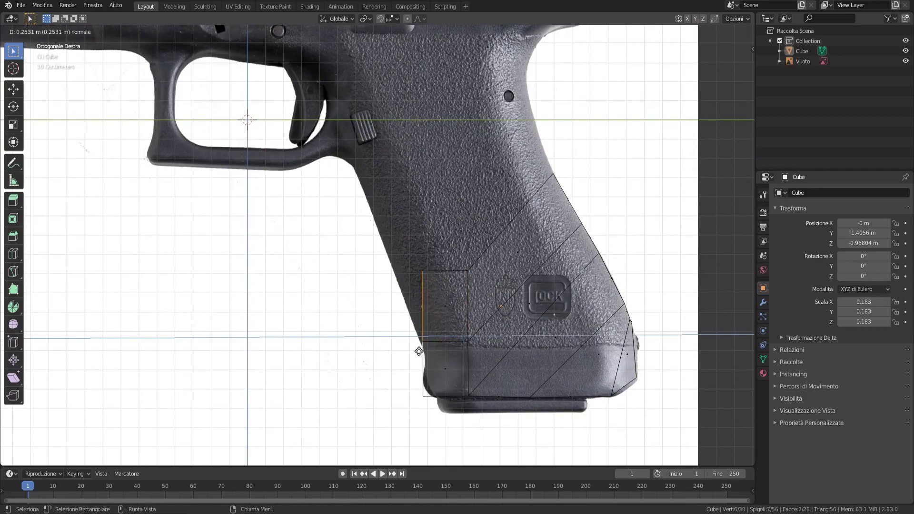
left_click(418, 351)
left_click(384, 359)
- Add a centred loop cut across the bottom section and line up its bottom vertices
key("ctrl+r")
left_click(419, 383)
right_click(384, 379)
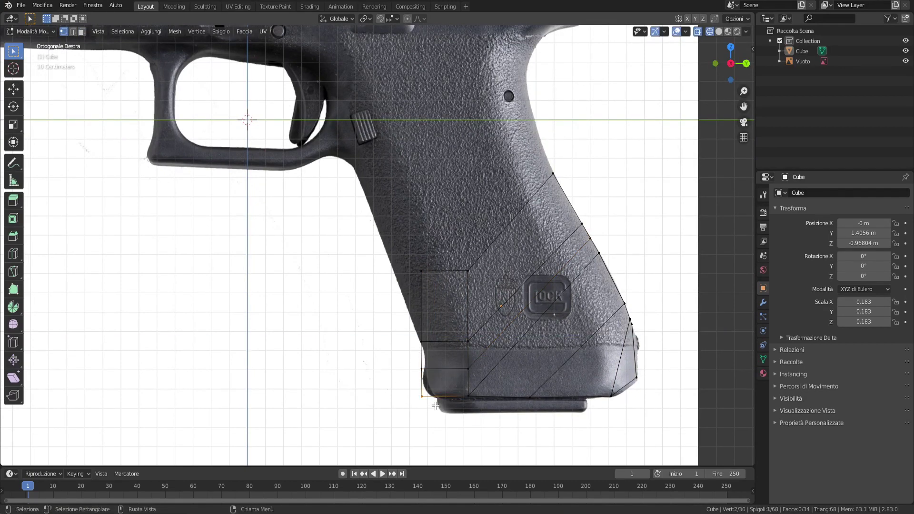
key("g")
left_click(399, 400)
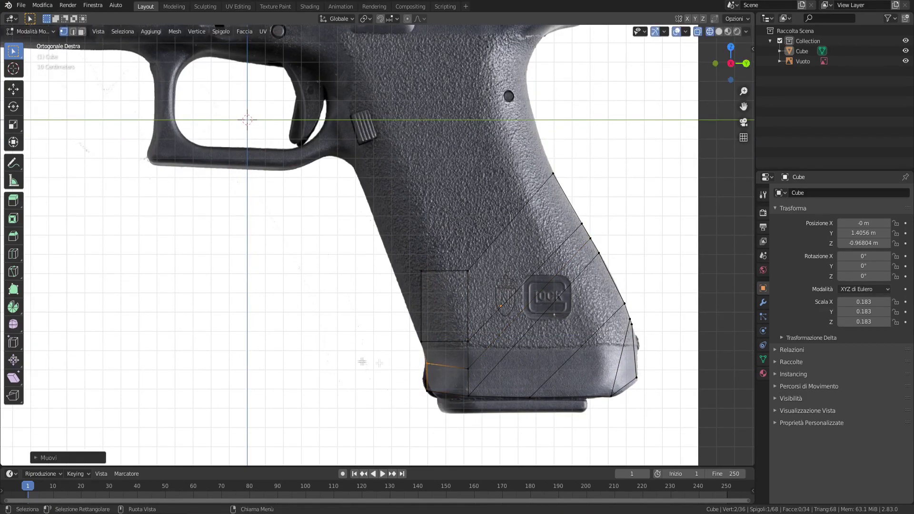
scroll(427, 372, "up", 2)
left_click(448, 264, "alt")
key("g")
key("Escape")
scroll(515, 270, "down", 2)
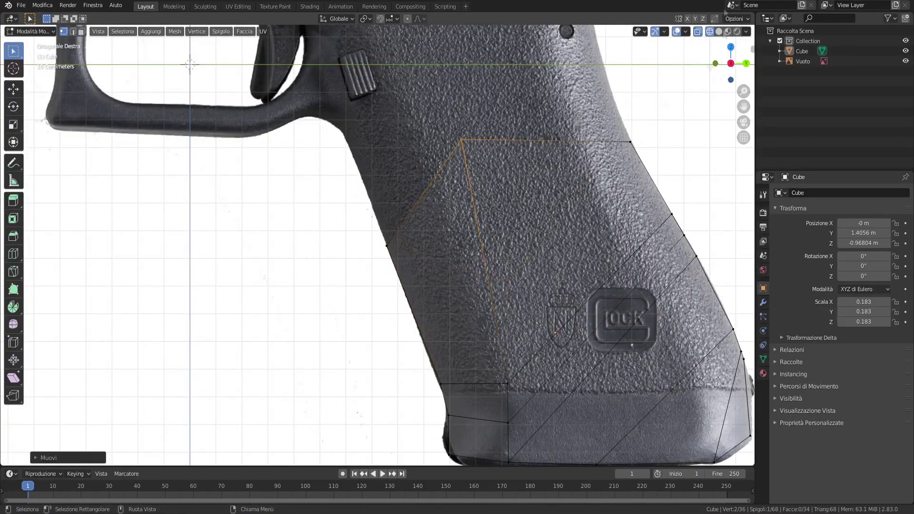
- Check the mesh in 3D, return to right side view, and select the top face
middle_click_drag(515, 269, 531, 231)
key("KP_3")
key("3")
key("alt+z")
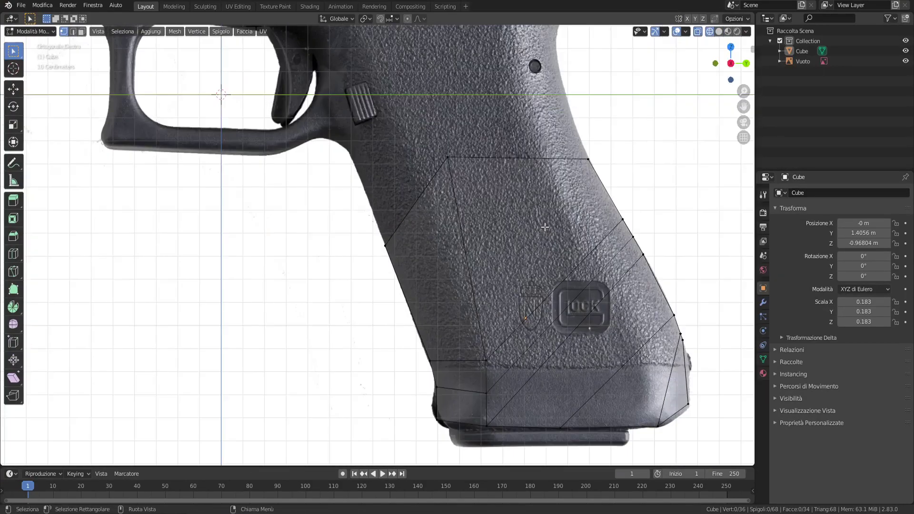
left_click(520, 165)
- Extrude the grip's top face upward toward the slide
key("e")
left_click(518, 72)
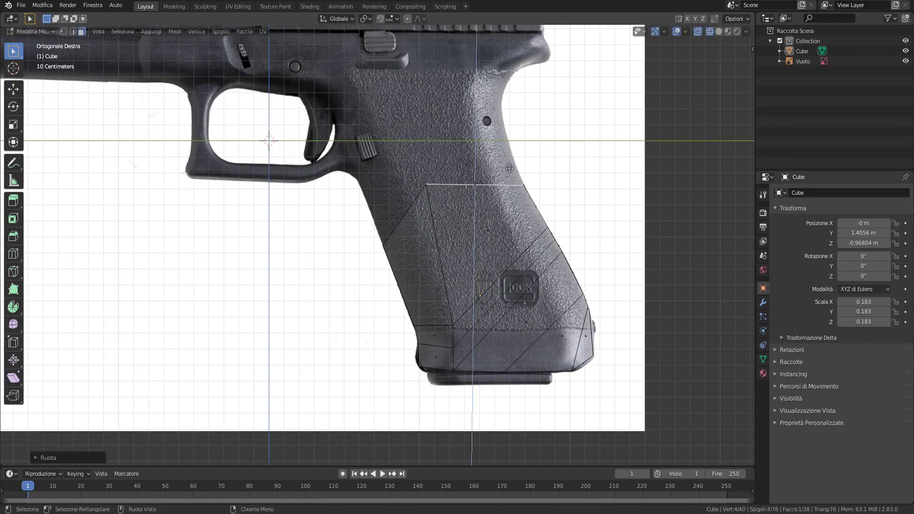
scroll(522, 323, "up", 2)
key("g")
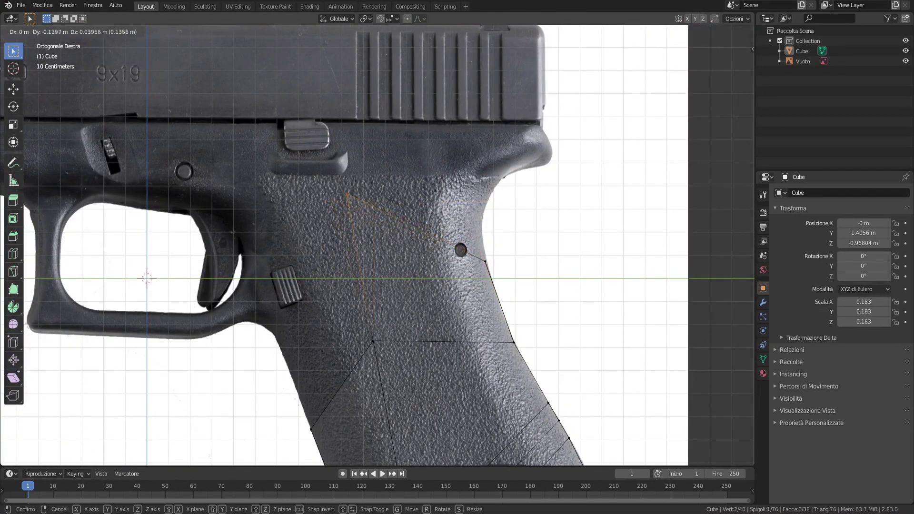
key("Escape")
scroll(461, 274, "down", 1)
- Extrude an edge up and place the new apex vertex beneath the slide
key("e")
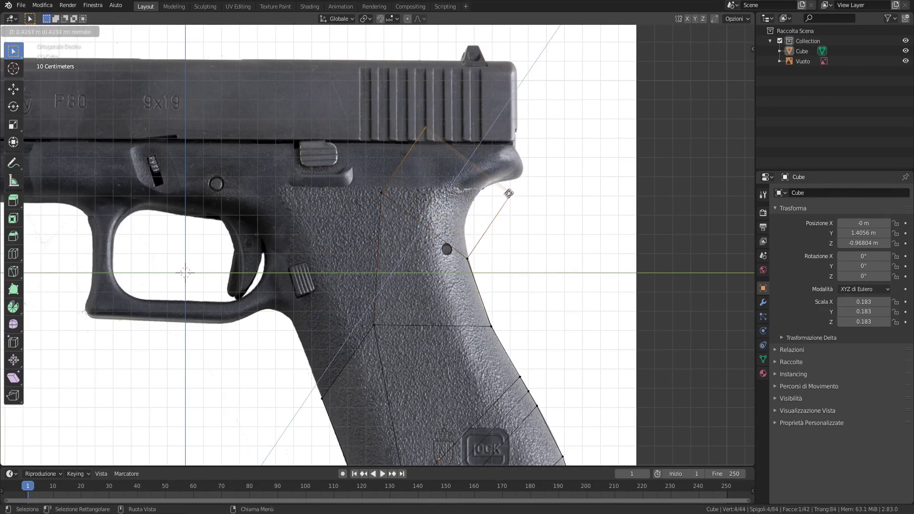
left_click(445, 251)
scroll(476, 286, "up", 4)
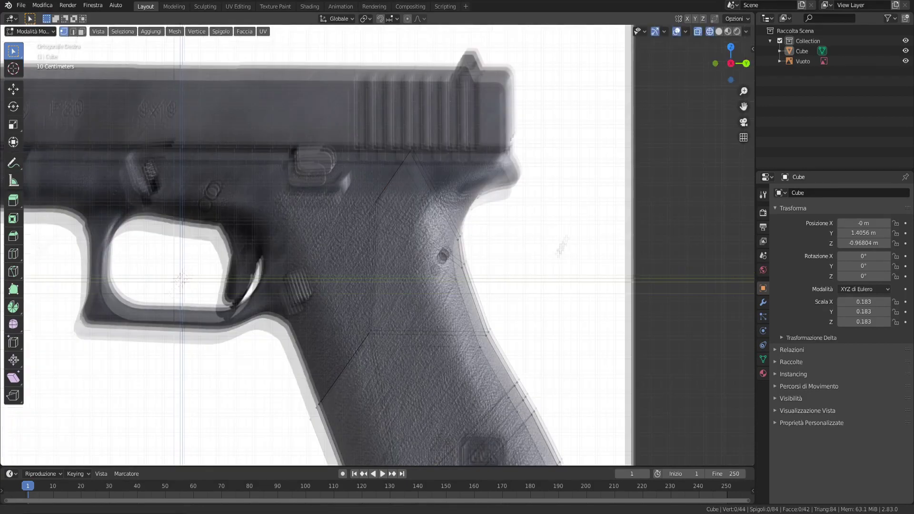
key("g")
left_click(361, 216)
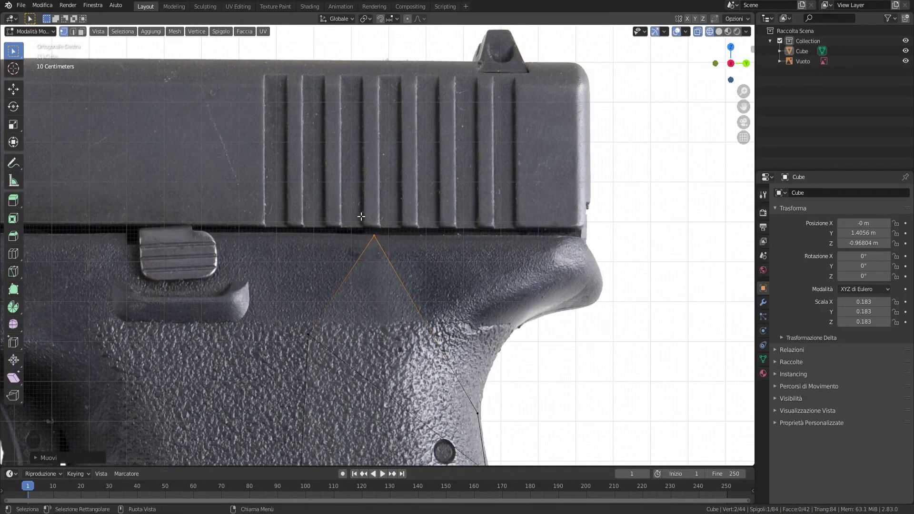
key("e")
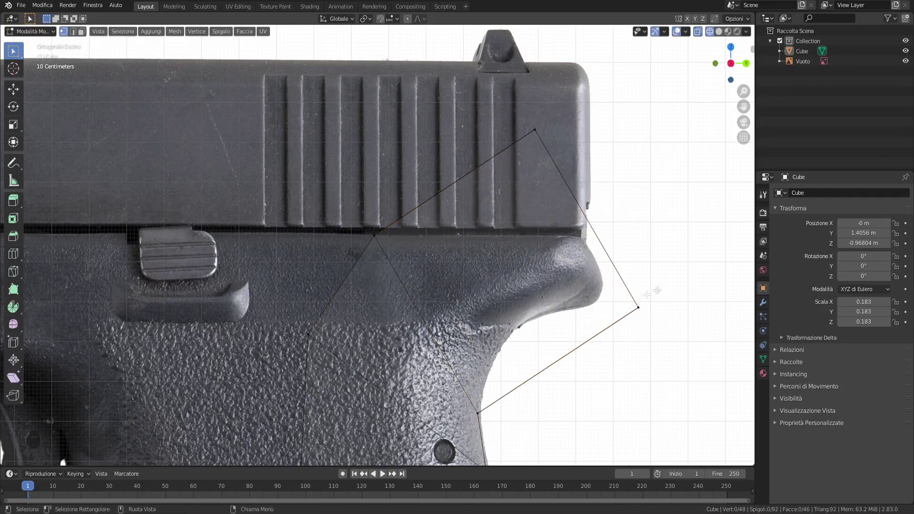
left_click(575, 325)
- Place new vertices along the grip's curved back outline
key("g")
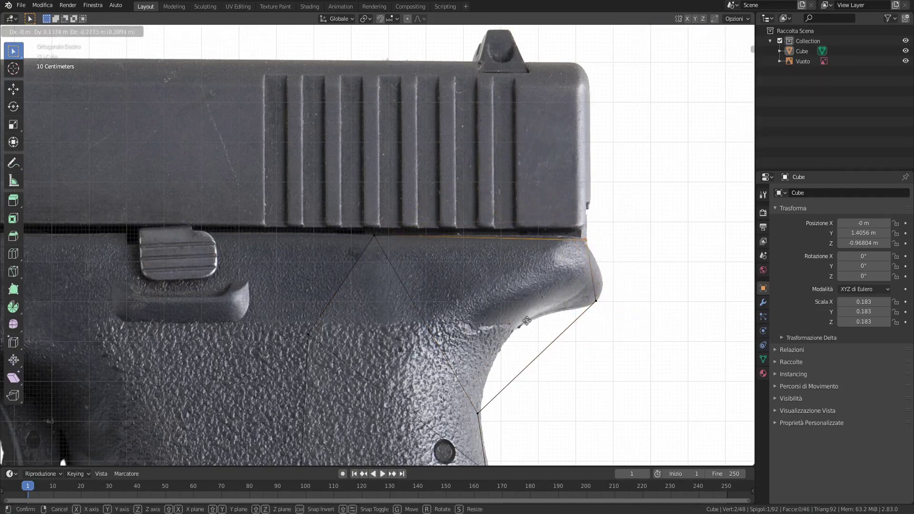
left_click(536, 357)
key("b")
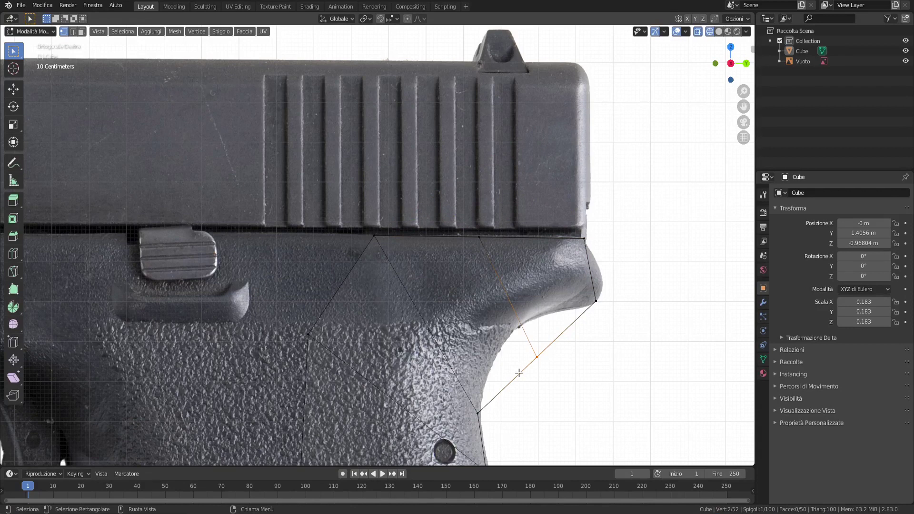
key("g")
left_click(471, 384)
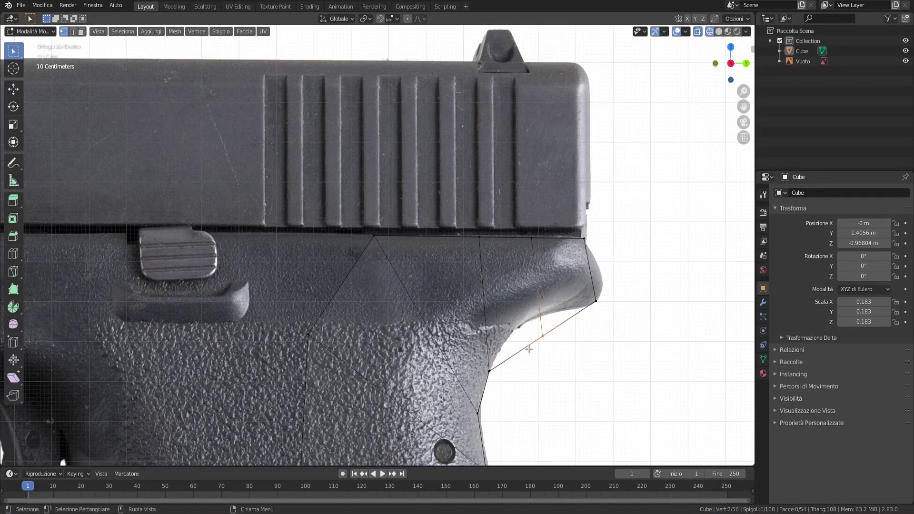
key("g")
left_click(499, 342)
left_click(586, 366)
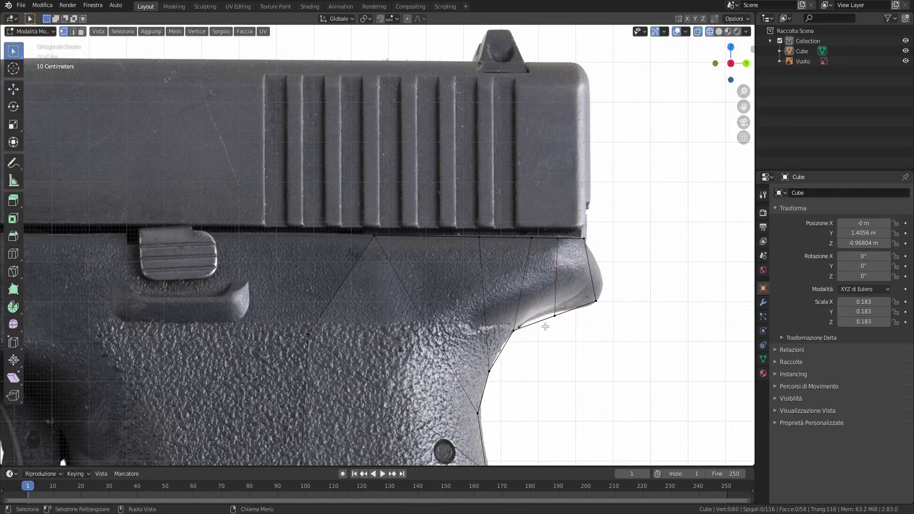
- Cut an edge loop across the grip and slide it to follow the curve
key("ctrl+r")
left_click(598, 285)
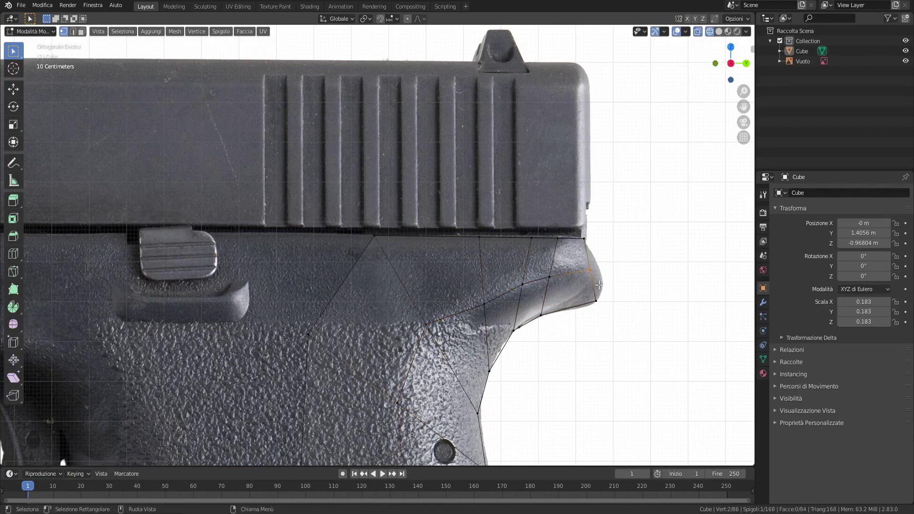
key("g")
left_click(612, 298)
- With X-ray on, extrude a face forward from the grip toward the trigger
scroll(614, 286, "down", 3)
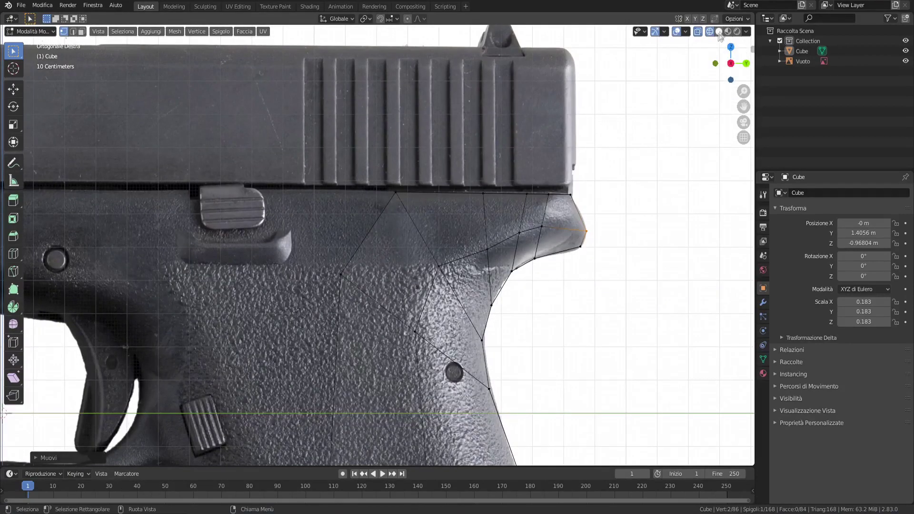
scroll(617, 267, "down", 5)
key("shift+z")
scroll(548, 300, "up", 3)
key("3")
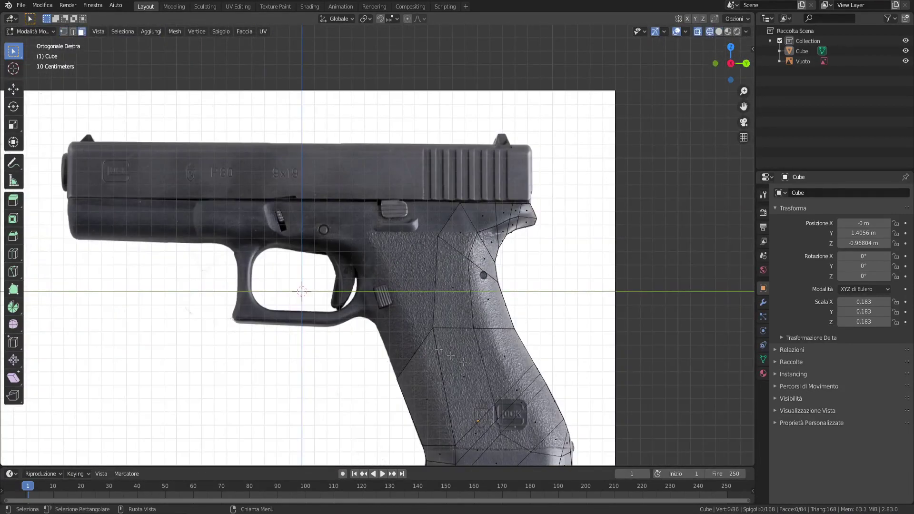
key("e")
scroll(440, 314, "up", 3)
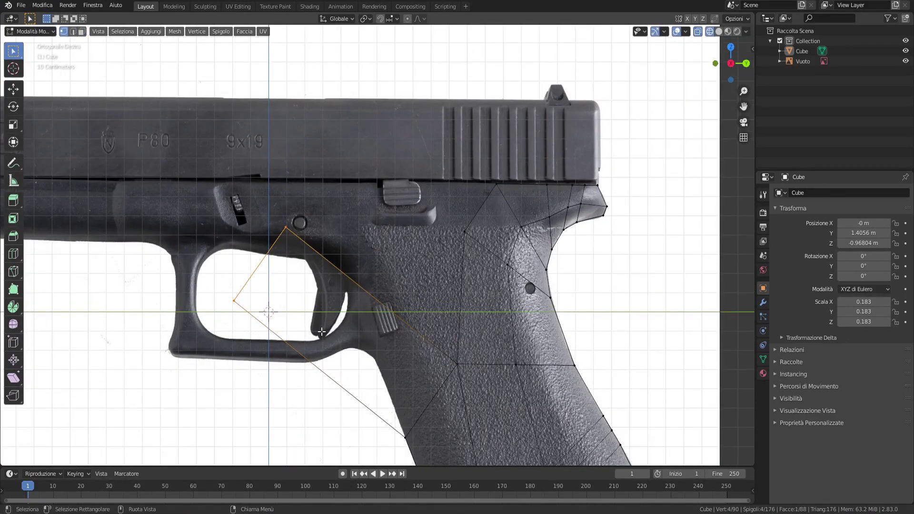
left_click(440, 294)
- Move the new section's top vertex up to the slide's lower edge
scroll(442, 305, "up", 3)
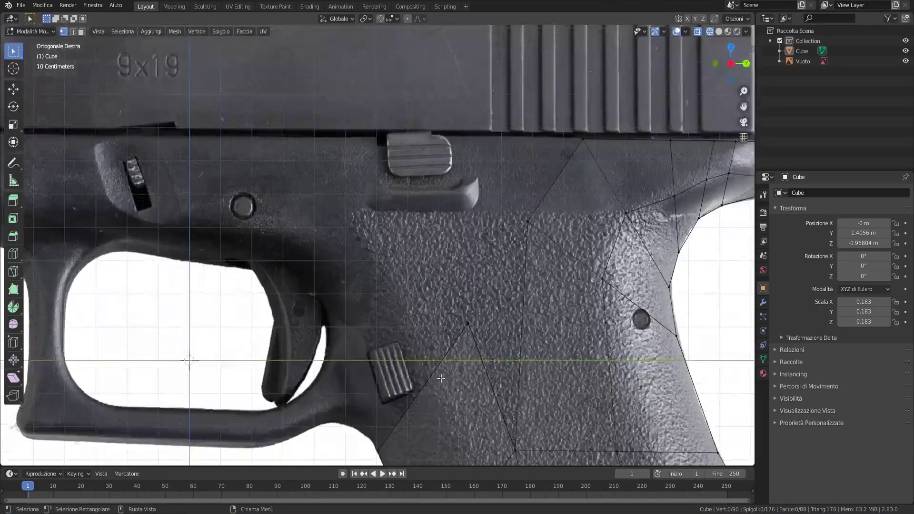
scroll(452, 314, "down", 2)
key("g")
left_click(463, 189)
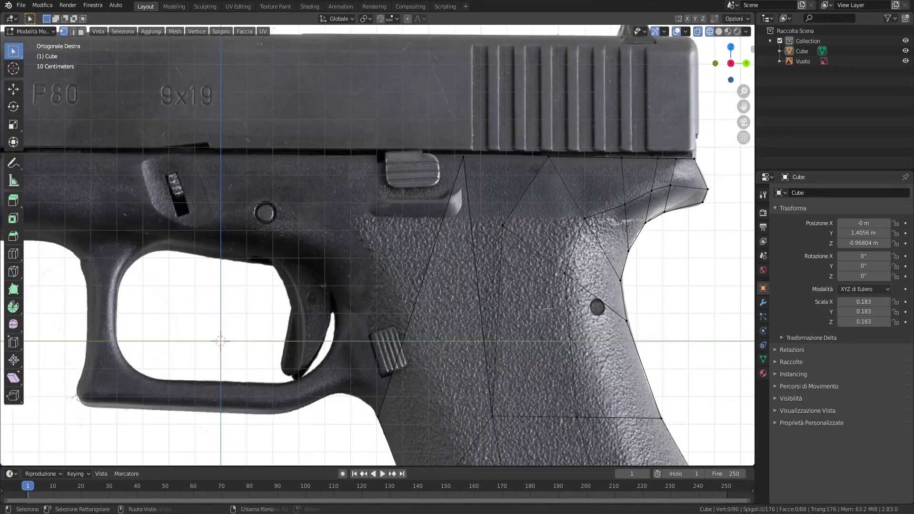
scroll(410, 186, "up", 4)
- Set the tip vertex against the slide edge, then view the mesh in perspective with solid shading
key("g")
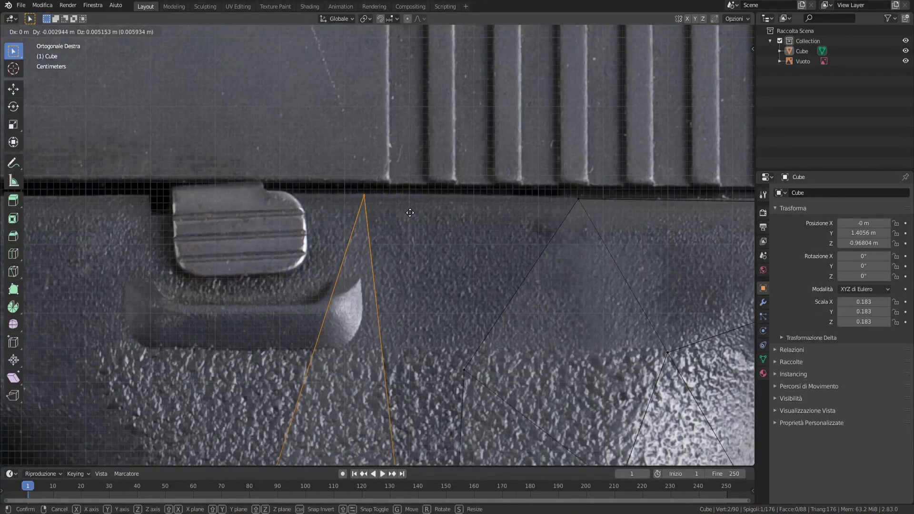
left_click(410, 213)
middle_click_drag(409, 213, 509, 267)
left_click(456, 187)
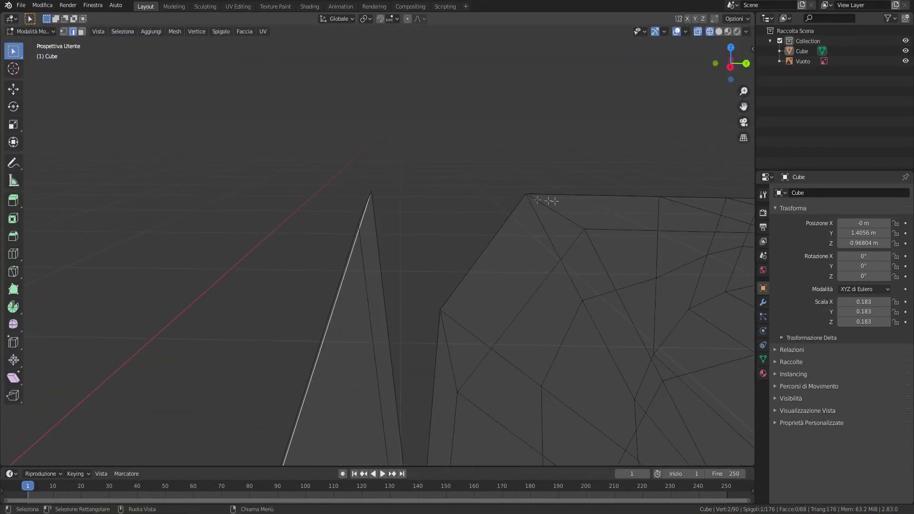
scroll(551, 201, "down", 2)
key("shift+z")
- Fill the gaps between the grip and the forward piece with new faces
mouse_move(581, 184)
middle_mouse_down()
mouse_move(481, 283)
mouse_move(363, 242)
mouse_move(516, 198)
mouse_move(544, 306)
middle_mouse_up()
scroll(516, 198, "up", 3)
left_click(486, 206)
key("f")
key("f")
scroll(470, 249, "down", 3)
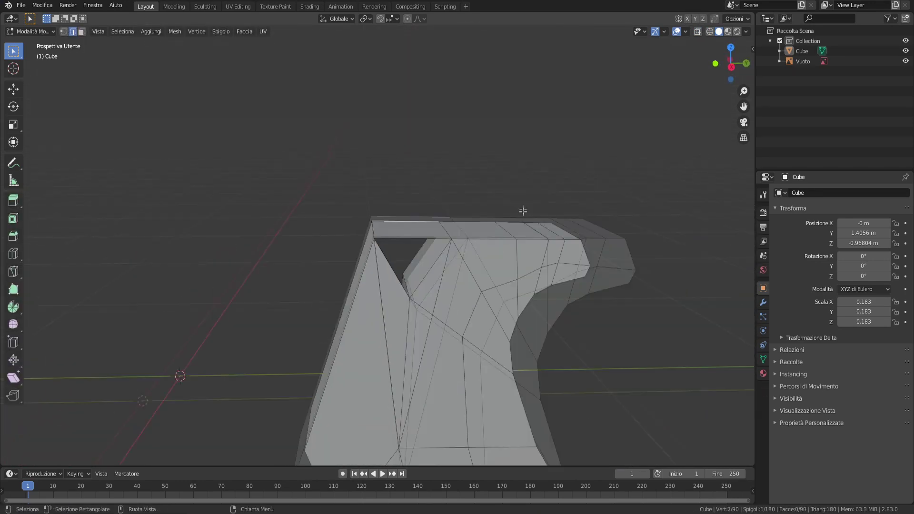
mouse_move(522, 208)
middle_mouse_down()
mouse_move(655, 204)
mouse_move(640, 229)
mouse_move(457, 155)
mouse_move(312, 290)
middle_mouse_up()
left_click(457, 155)
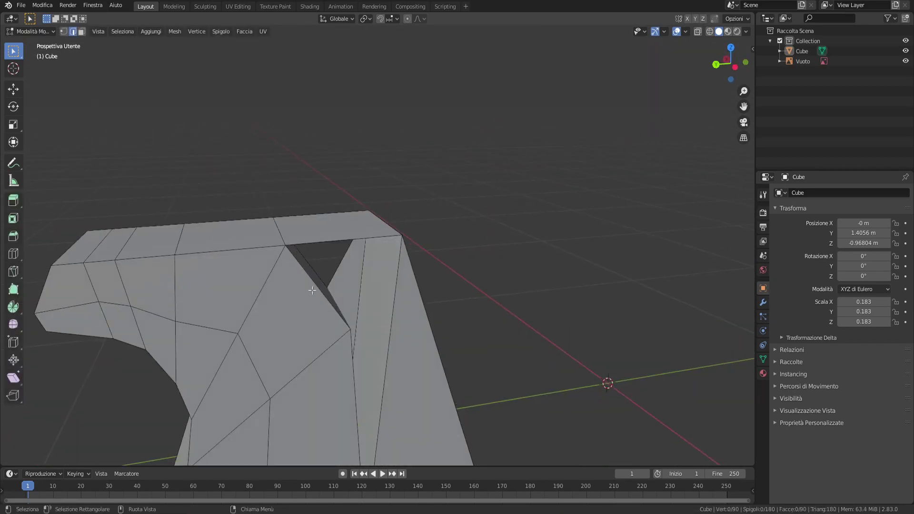
key("f")
- Fill the last triangular gap, review the mesh, and return to Object Mode
middle_click_drag(459, 269, 608, 318)
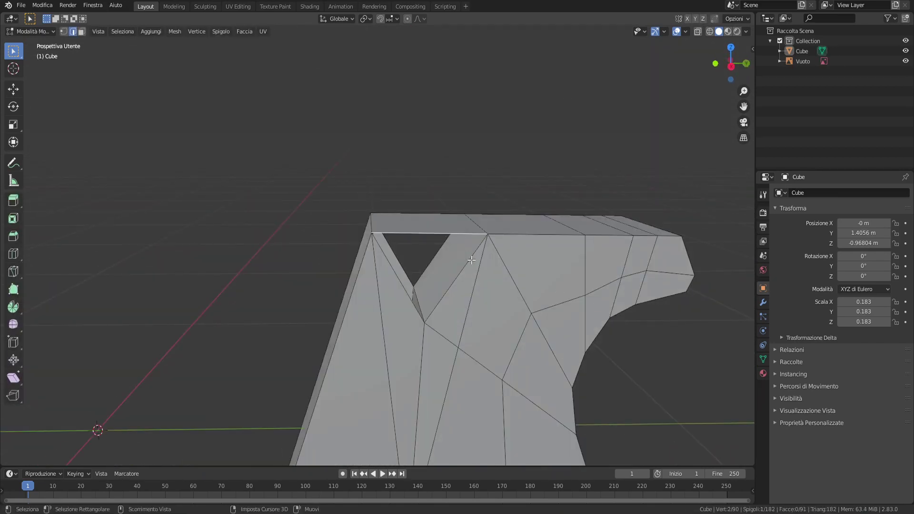
key("f")
middle_click_drag(432, 204, 650, 218)
mouse_move(312, 295)
middle_mouse_down()
mouse_move(404, 291)
mouse_move(419, 259)
mouse_move(660, 298)
mouse_move(646, 273)
mouse_move(419, 284)
mouse_move(533, 229)
middle_mouse_up()
key("Tab")
- Extrude the Cube's front face forward along the frame in edit mode
scroll(532, 228, "up", 1)
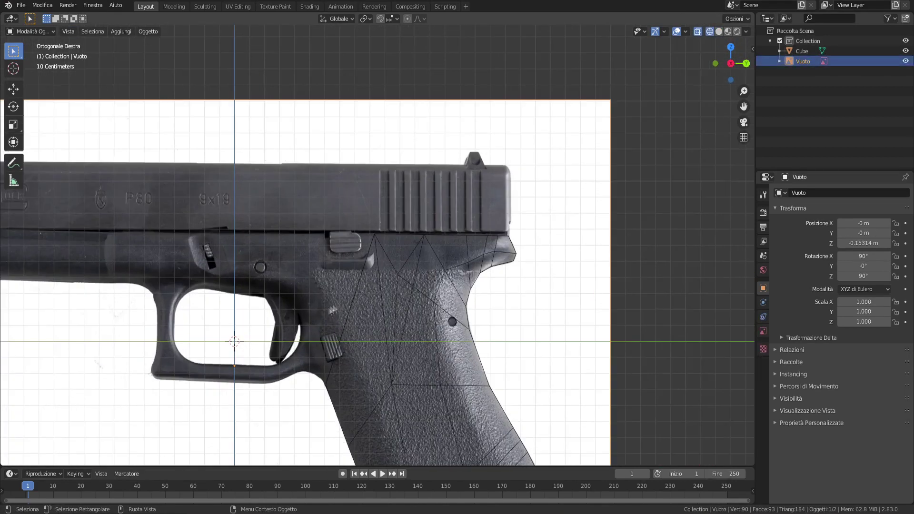
left_click(356, 309)
key("Tab")
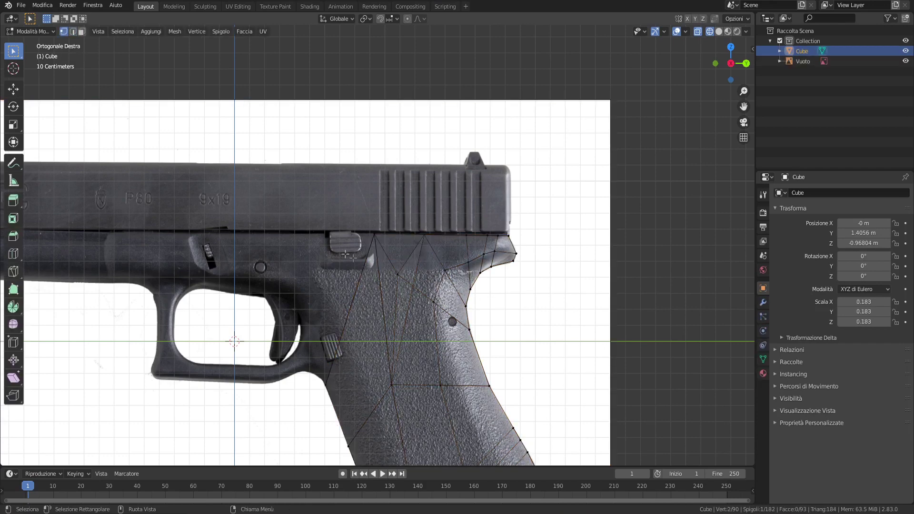
mouse_move(360, 279)
middle_mouse_down()
mouse_move(394, 304)
mouse_move(527, 288)
mouse_move(446, 322)
middle_mouse_up()
left_click(394, 304)
key("KP_3")
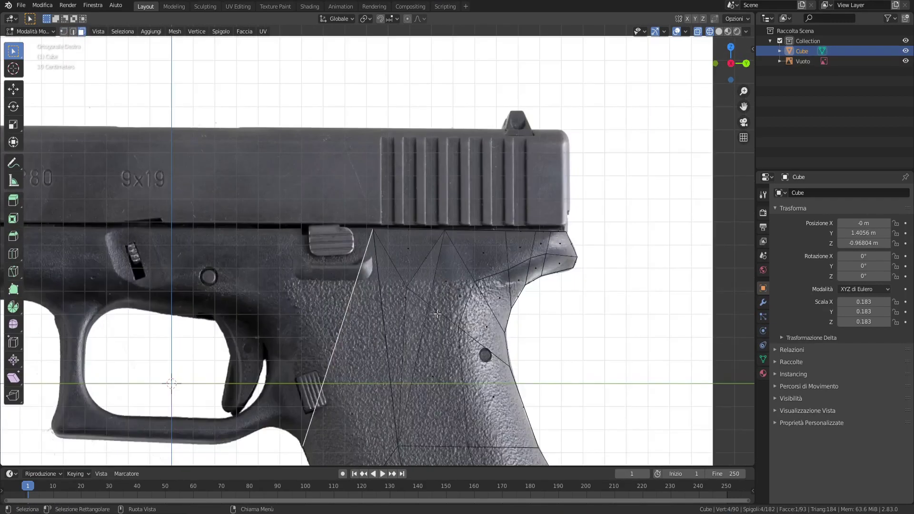
key("e")
left_click(322, 273)
- Align the new piece's edge to the frame outline and add an edge loop
left_click(238, 255)
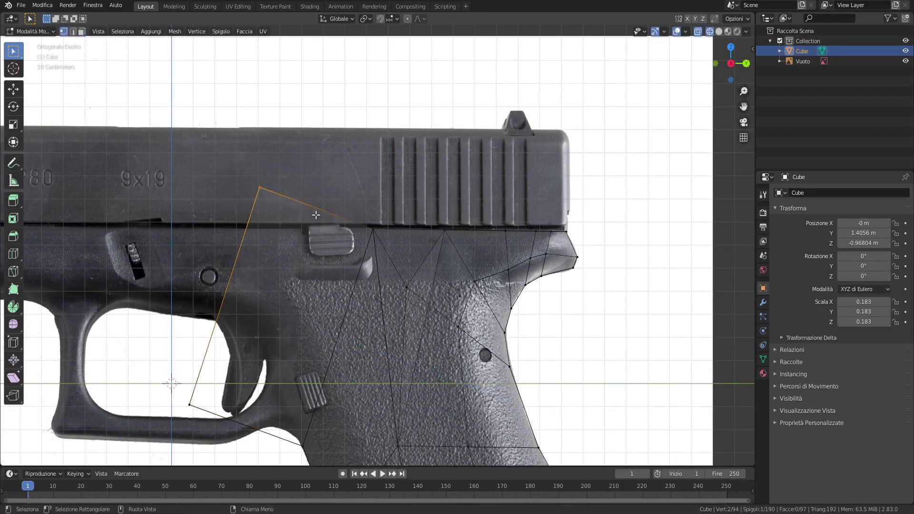
key("g")
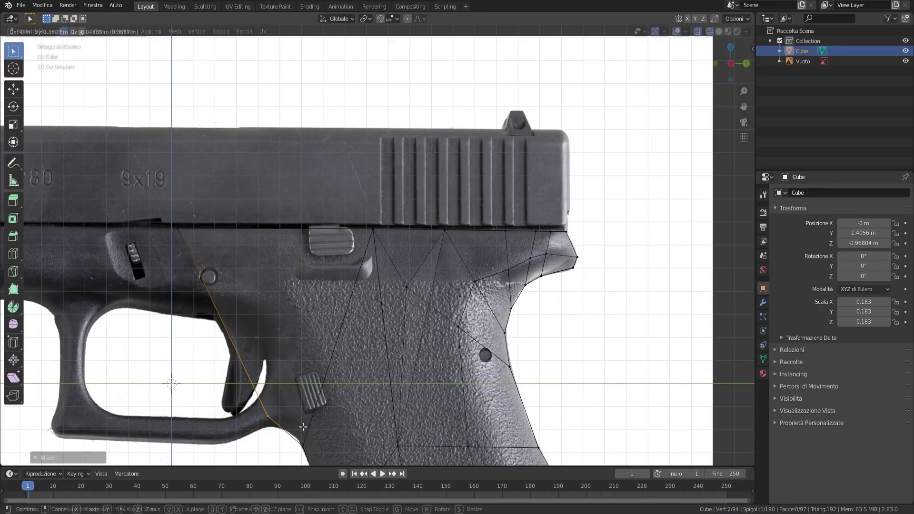
left_click(260, 364)
key("ctrl+r")
left_click(261, 365)
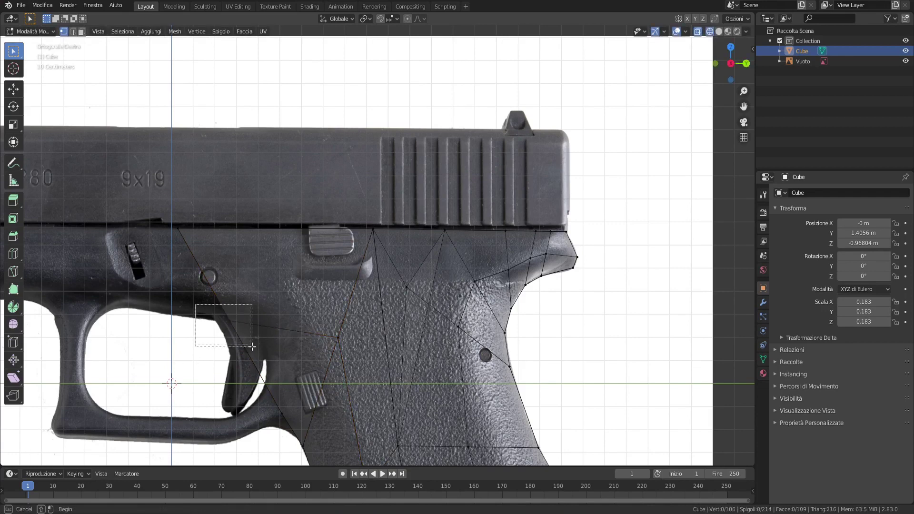
left_click(280, 341)
left_click(231, 312)
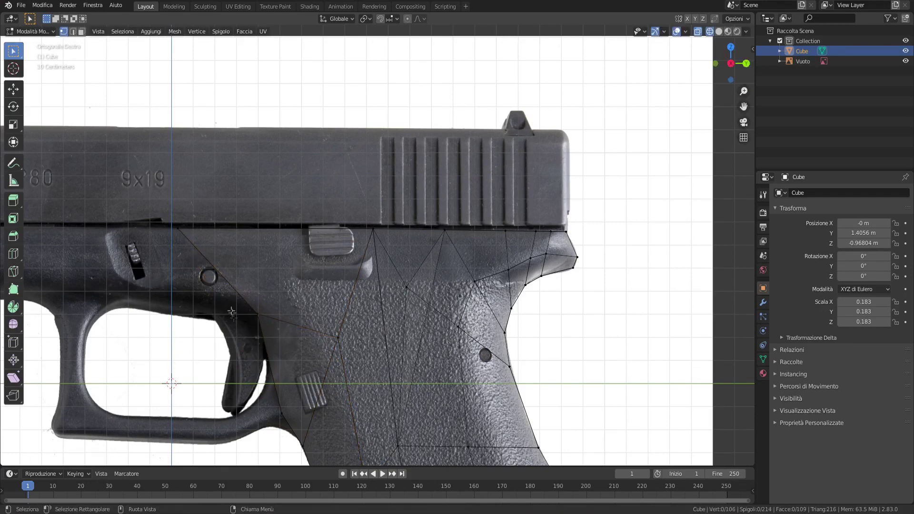
scroll(236, 286, "down", 6)
- Extrude the frame's front end forward toward the muzzle
key("e")
left_click(112, 304)
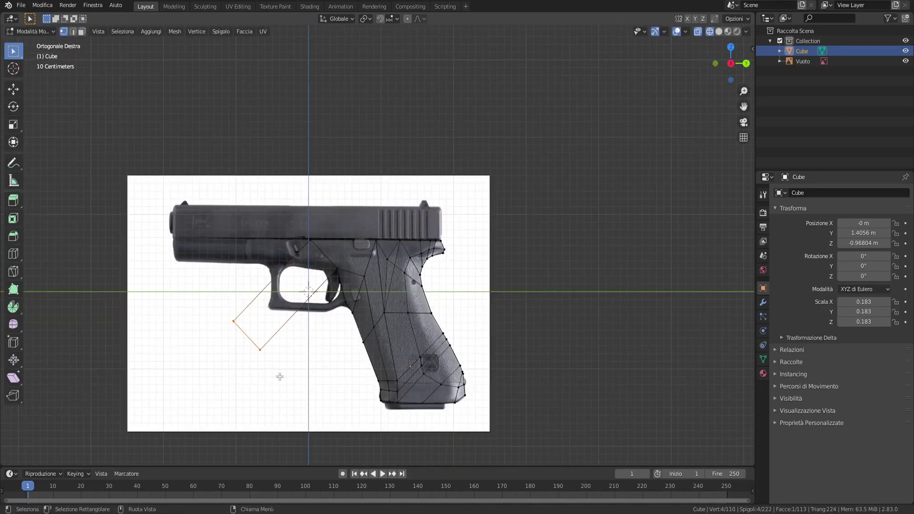
key("g")
left_click(218, 293)
scroll(200, 315, "up", 3)
scroll(191, 324, "up", 3)
scroll(186, 332, "up", 2)
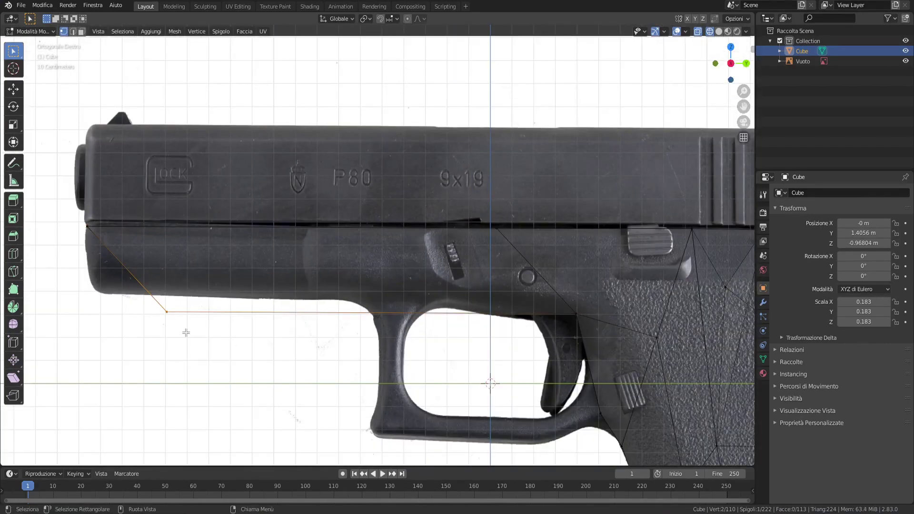
- Fit the front vertices to the frame's corner and add an edge loop in the front frame
key("g")
left_click(119, 310)
scroll(252, 266, "up", 1)
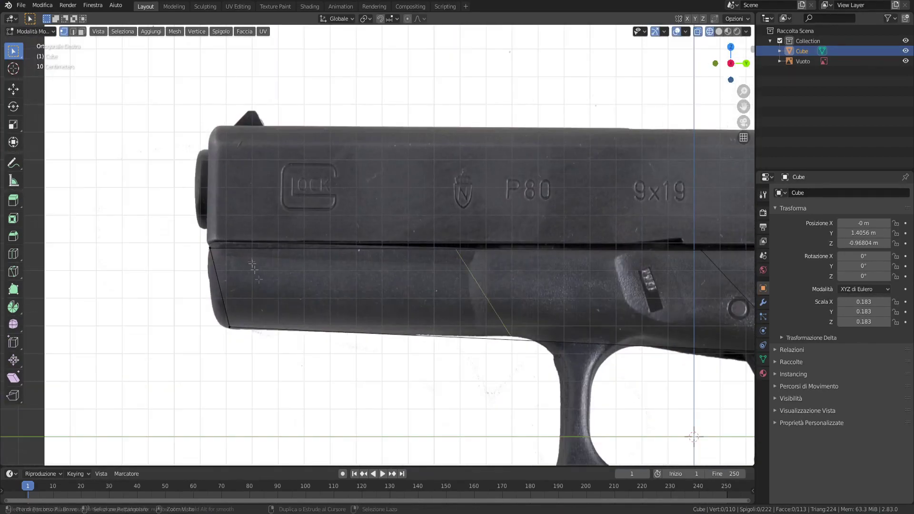
key("g")
left_click(317, 343)
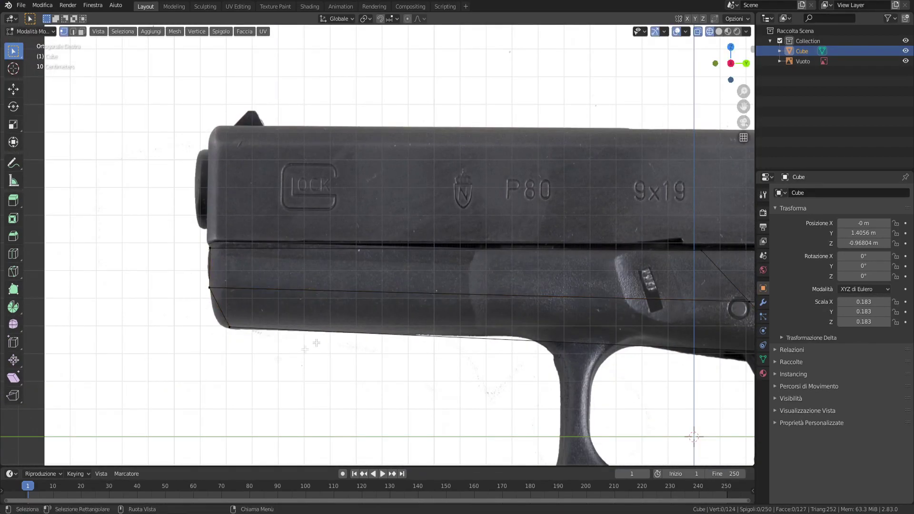
left_click(294, 314)
left_click(294, 313)
- Inspect the traced grip and lower-frame mesh, then view it see-through over the right-side photo
scroll(625, 189, "down", 5)
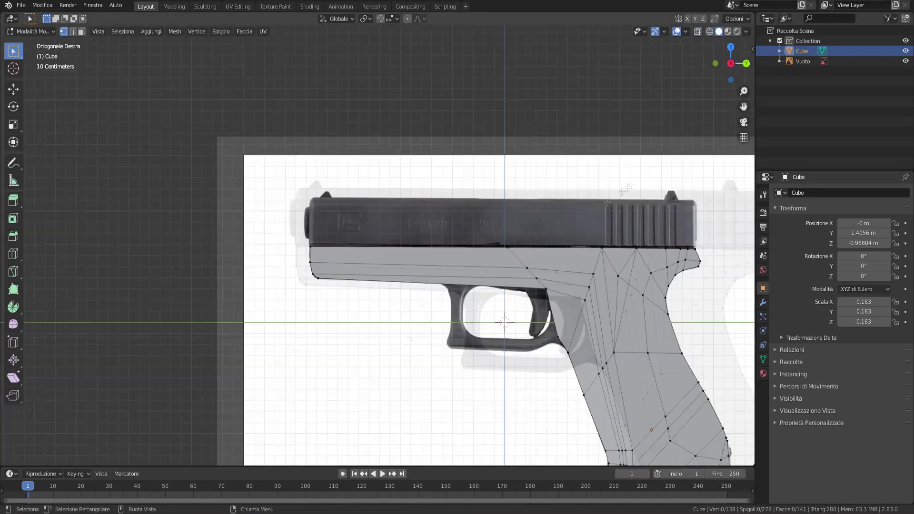
middle_click_drag(625, 189, 626, 224)
key("KP_3")
scroll(533, 186, "up", 2)
key("c")
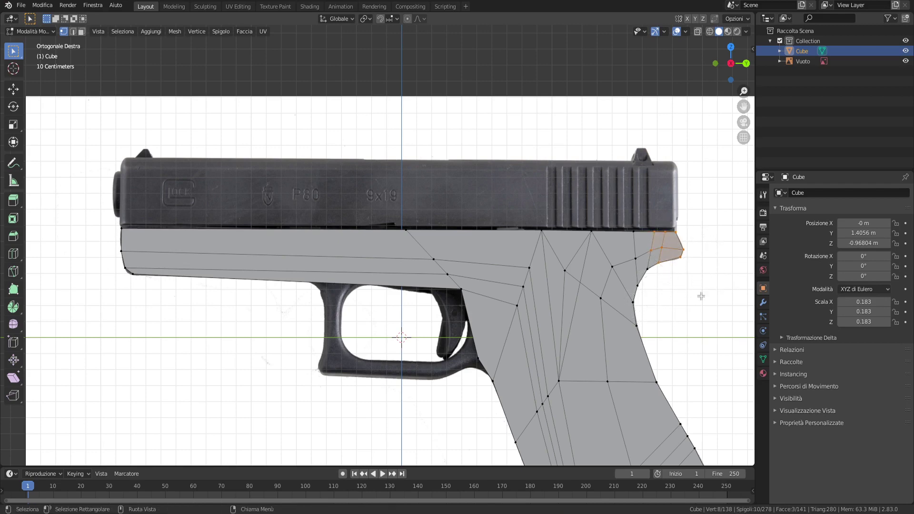
middle_click_drag(701, 297, 605, 162, "shift")
scroll(503, 148, "down", 2)
key("c")
left_click(503, 148, "shift")
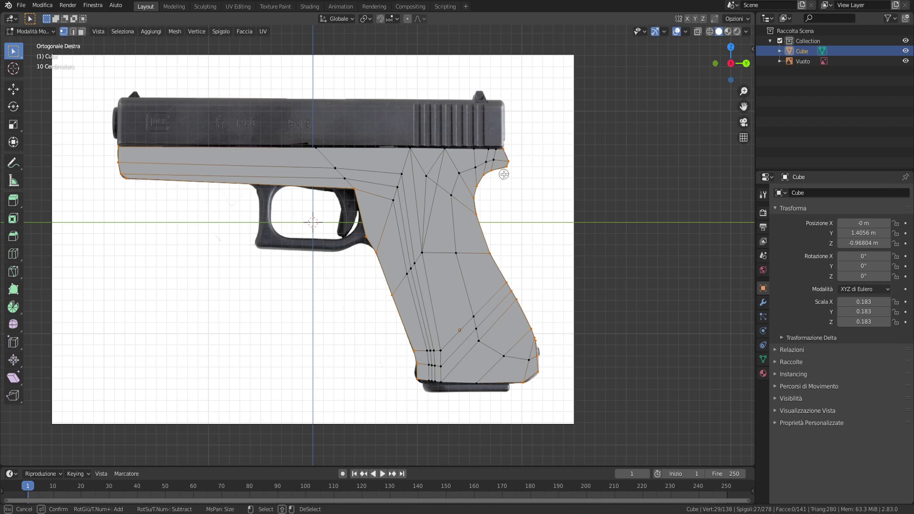
mouse_move(504, 174)
middle_mouse_down()
mouse_move(493, 183)
mouse_move(654, 197)
mouse_move(510, 194)
mouse_move(593, 210)
middle_mouse_up()
key("shift+z")
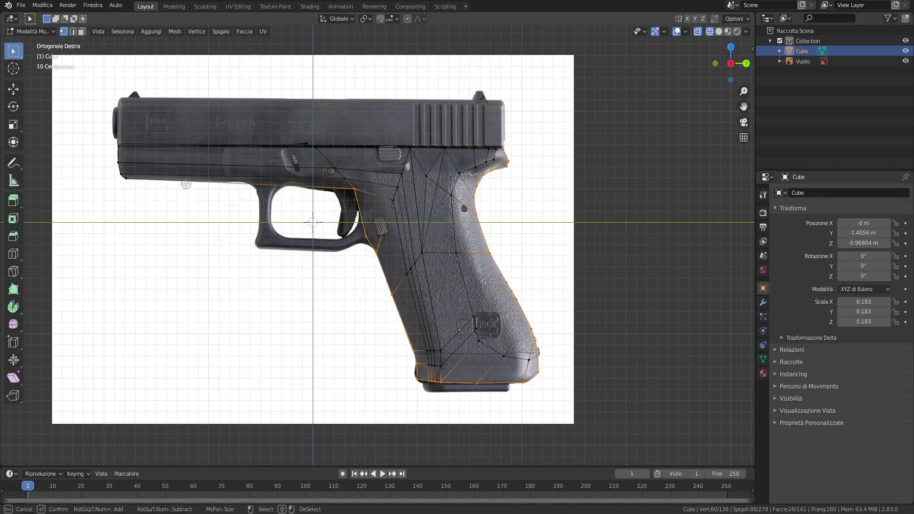
- Scale the whole frame mesh along X to set its side-to-side width
mouse_move(423, 314)
middle_mouse_down()
mouse_move(476, 286)
mouse_move(443, 229)
middle_mouse_up()
key("shift+z")
key("s")
key("x")
key("Escape")
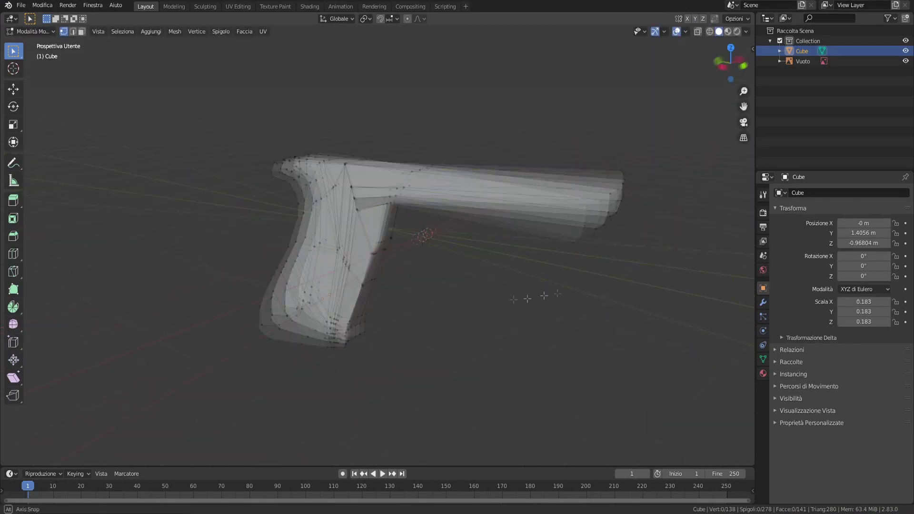
- Extrude the frame's front end face forward once in face mode
mouse_move(442, 212)
middle_mouse_down()
mouse_move(644, 306)
mouse_move(587, 357)
mouse_move(662, 267)
mouse_move(673, 336)
middle_mouse_up()
key("3")
left_click(548, 358)
key("shift+space")
key("g")
key("e")
left_click(639, 251)
- Add a second, slightly narrowed front extrusion and check the pistol in Object Mode
key("e")
left_click(691, 331)
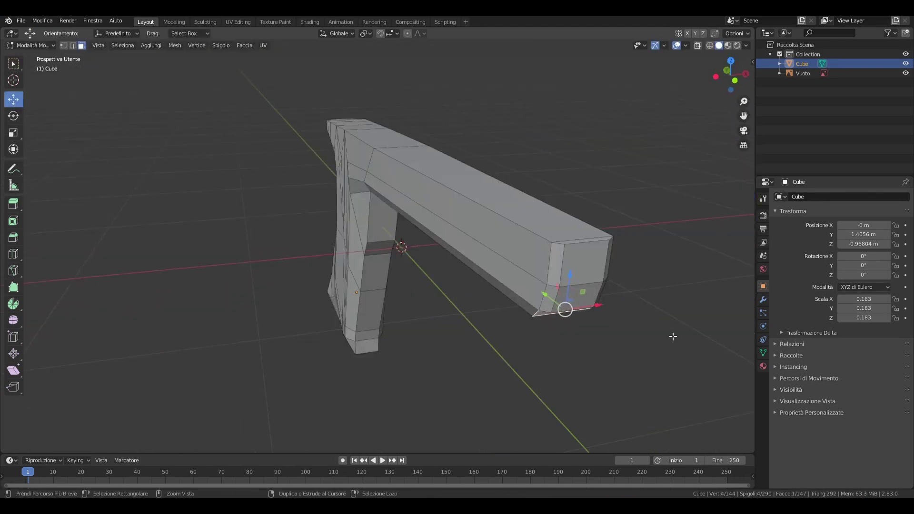
key("e")
left_click(618, 342)
key("Tab")
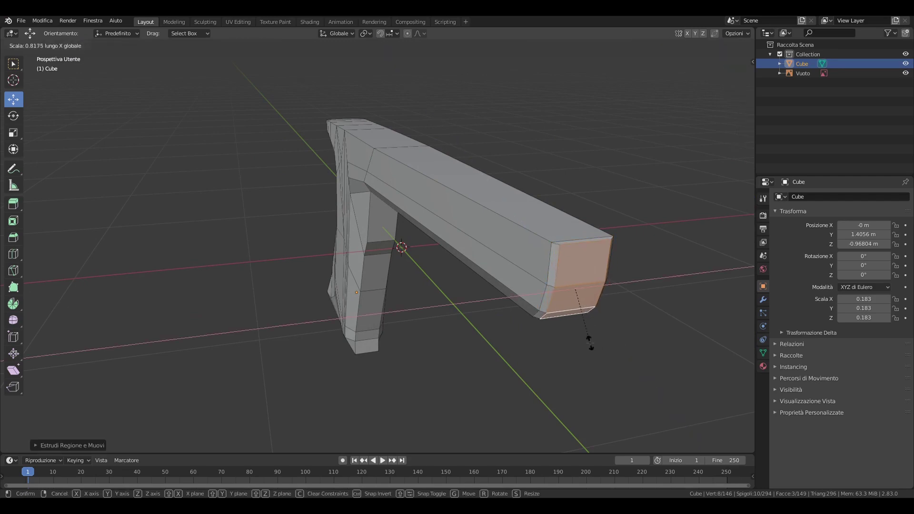
left_click(612, 346)
mouse_move(612, 346)
middle_mouse_down()
mouse_move(587, 359)
mouse_move(548, 350)
middle_mouse_up()
- Resume editing the frame in the right side view, see-through over the photo
key("Tab")
key("KP_3")
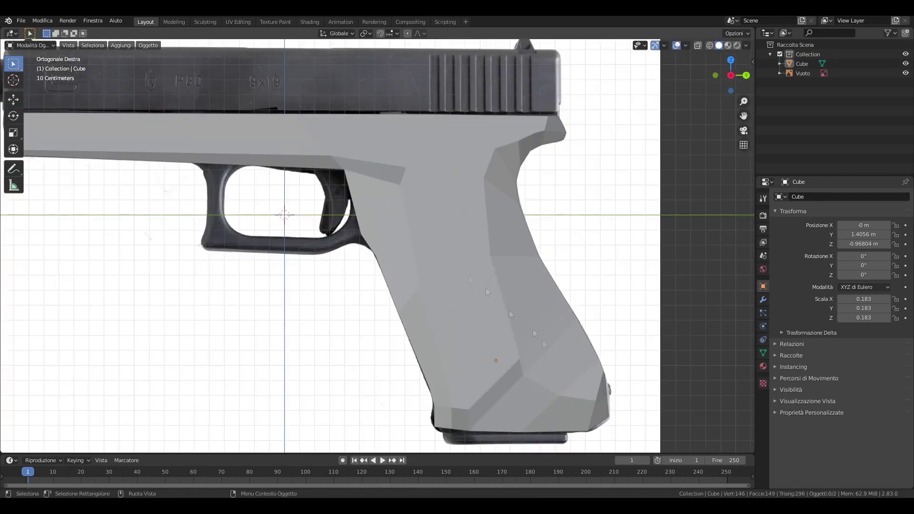
scroll(533, 329, "down", 2)
key("alt+z")
scroll(533, 329, "up", 3)
scroll(533, 330, "up", 2)
scroll(310, 324, "down", 1)
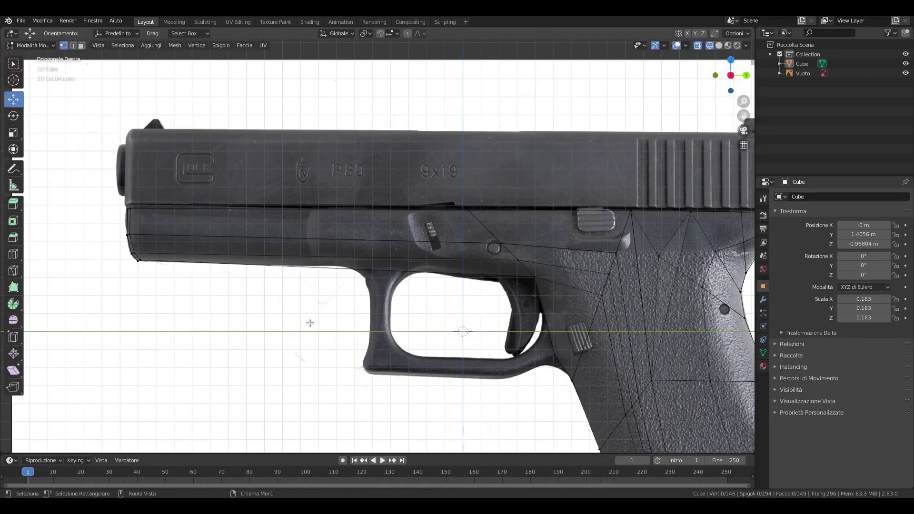
scroll(322, 241, "up", 4)
- Add two loop cuts through the lower frame, one above the trigger guard
left_click(310, 291)
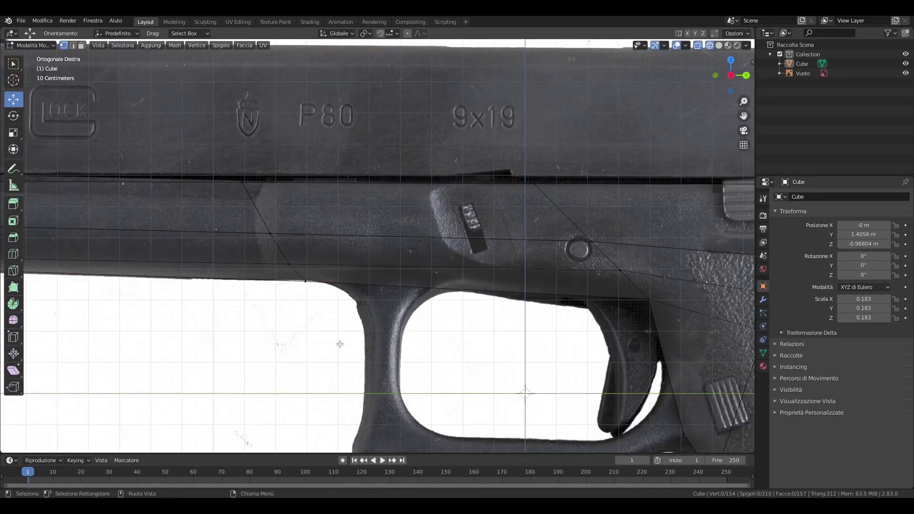
left_click(158, 248)
left_click(339, 287)
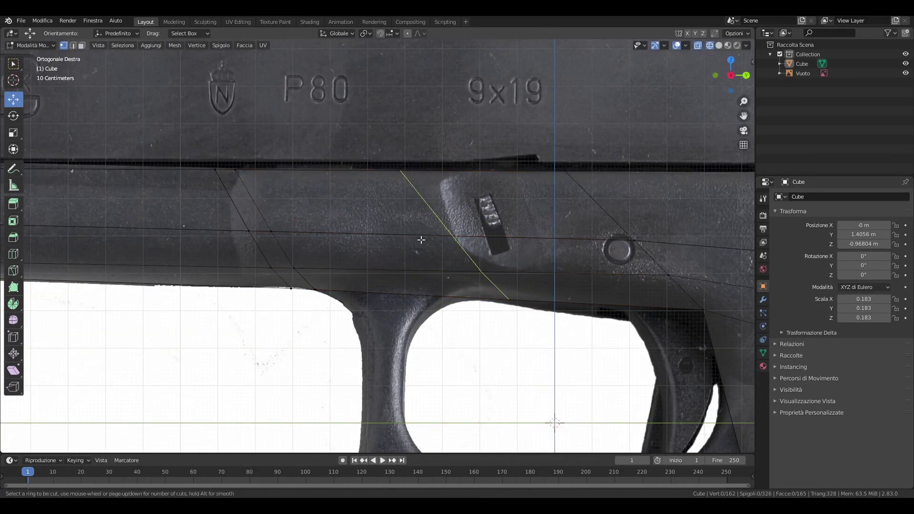
left_click(421, 239)
- Extrude the underside face above the trigger guard and narrow it to post width
key("3")
middle_click_drag(388, 271, 496, 367)
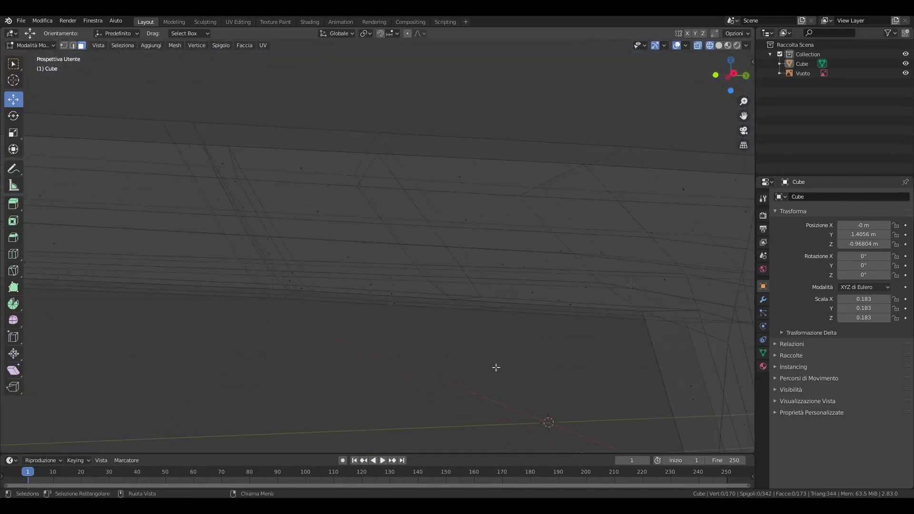
left_click(496, 367)
key("KP_3")
key("e")
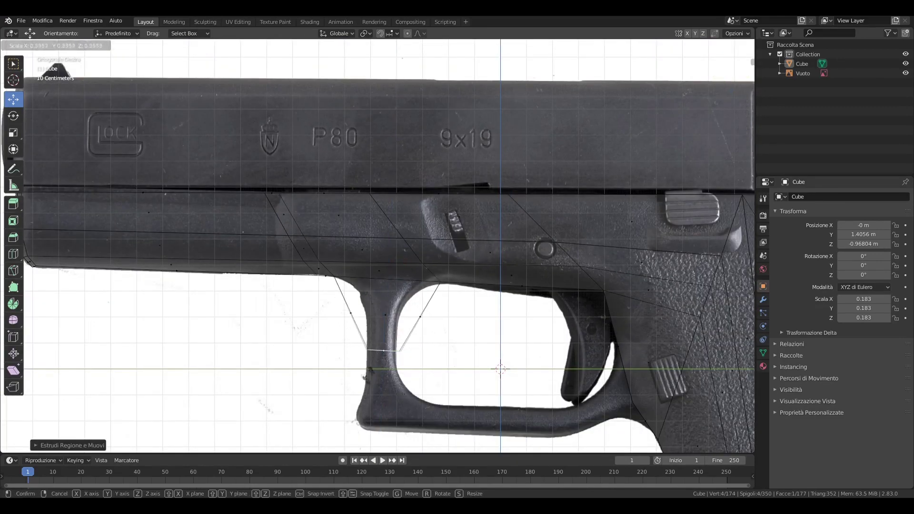
left_click(373, 370)
- Extrude the post further down and fit its vertex to the guard's front curve
scroll(374, 371, "up", 2)
key("e")
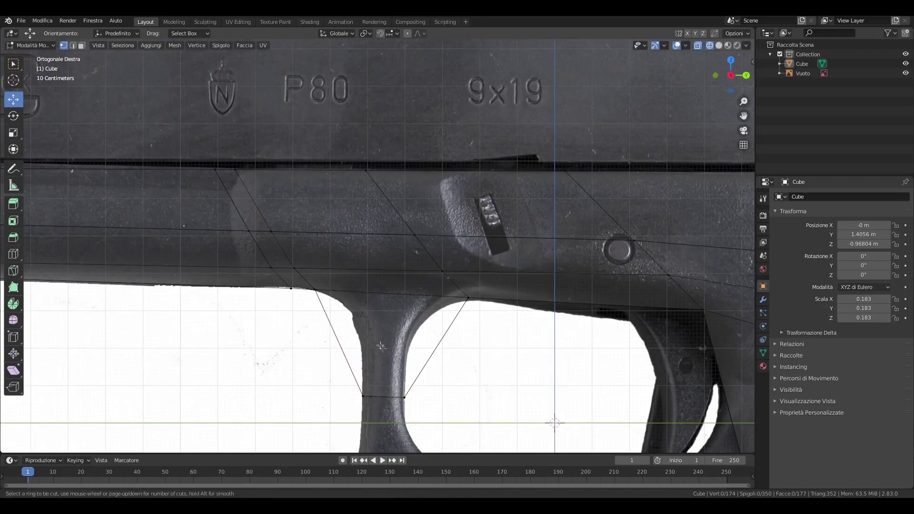
left_click(419, 354)
left_click(468, 357)
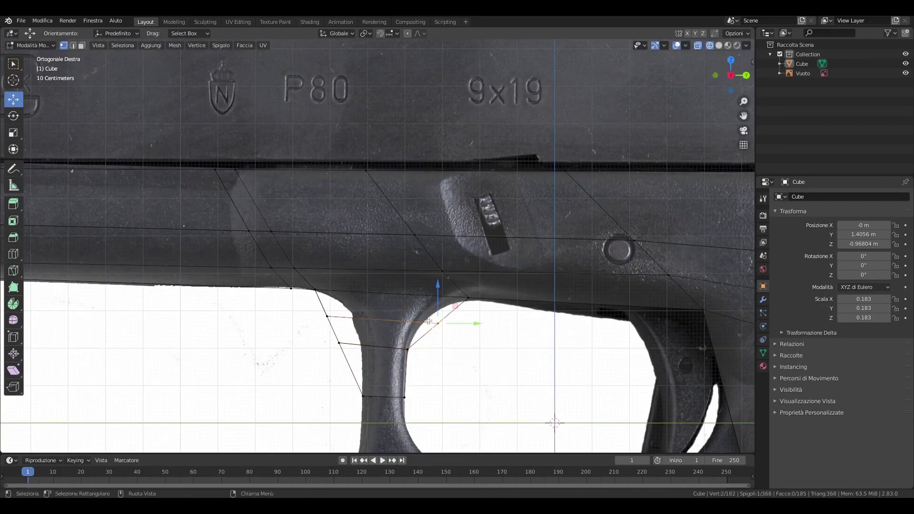
left_click(412, 319)
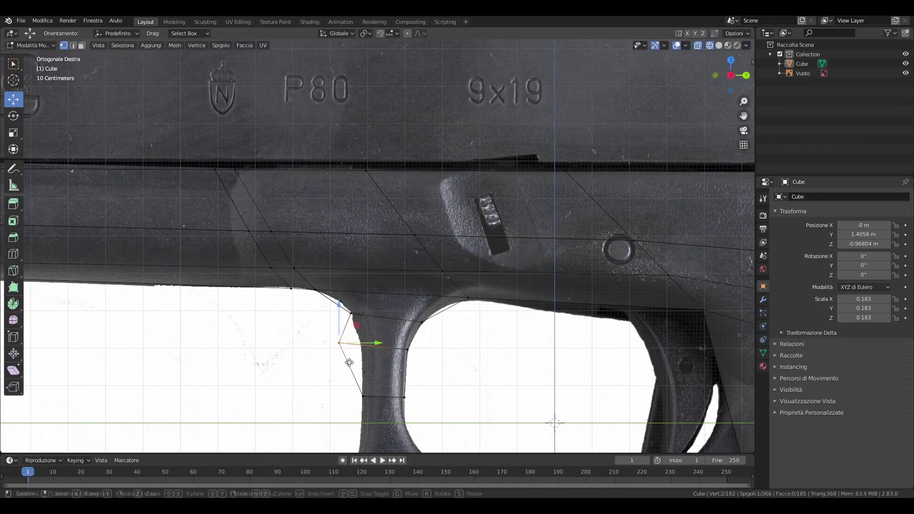
scroll(349, 363, "down", 4)
middle_click_drag(349, 363, 476, 238)
key("shift+z")
- Extrude the trigger-guard front face down and move its lower edge onto the guard outline
key("KP_3")
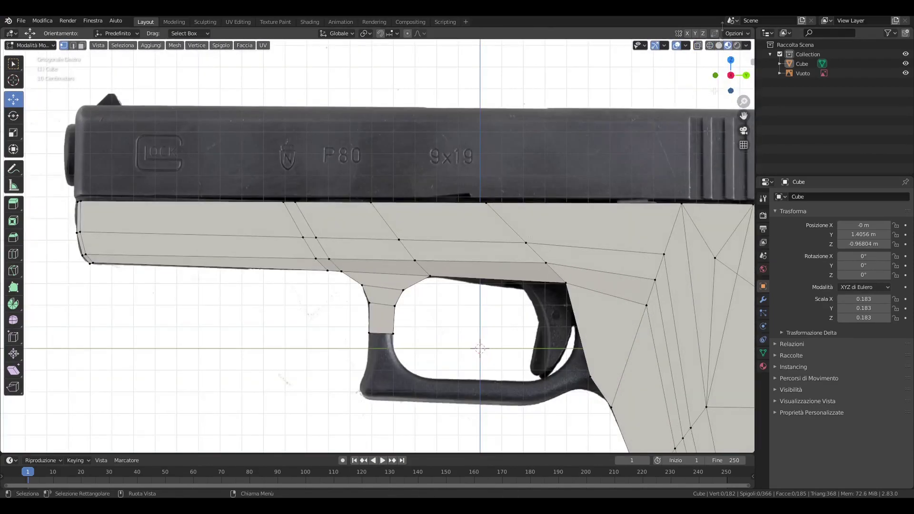
key("shift+z")
scroll(412, 404, "up", 2)
middle_click_drag(448, 392, 447, 292, "shift")
key("e")
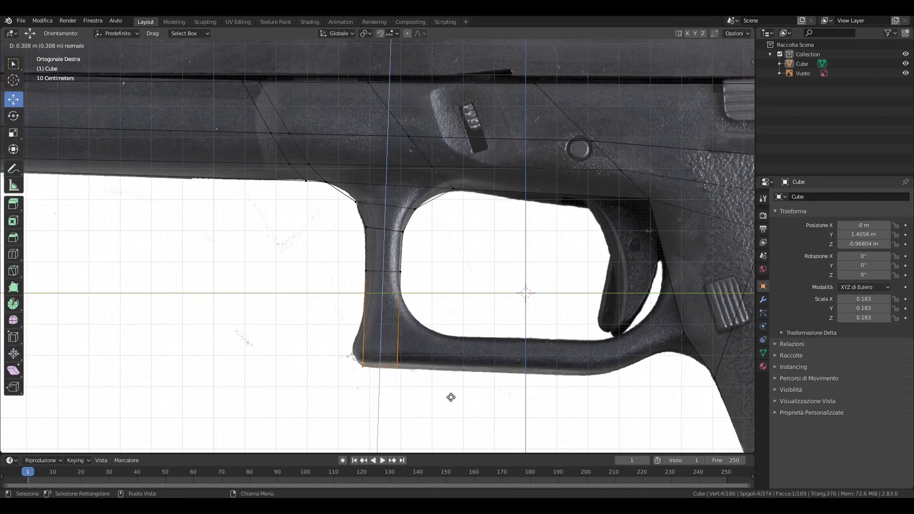
left_click(451, 397)
key("alt+a")
scroll(402, 368, "up", 2)
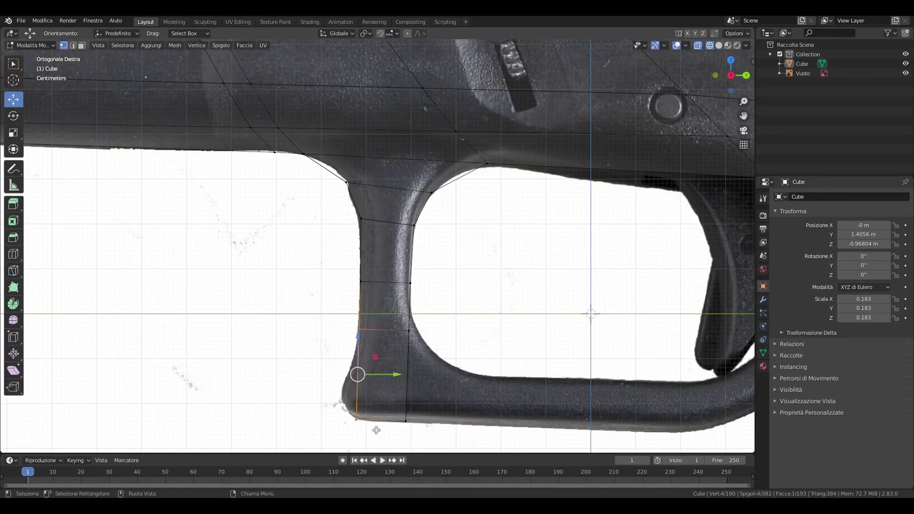
left_click_drag(329, 337, 352, 391)
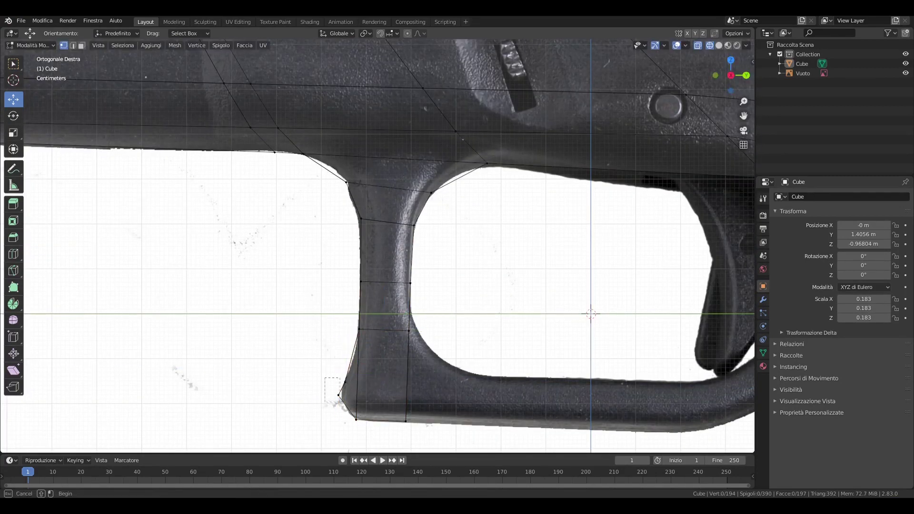
- Add a face along the trigger-guard bottom and align its vertex with the photo's edge
left_click(325, 389)
middle_click_drag(325, 389, 706, 90)
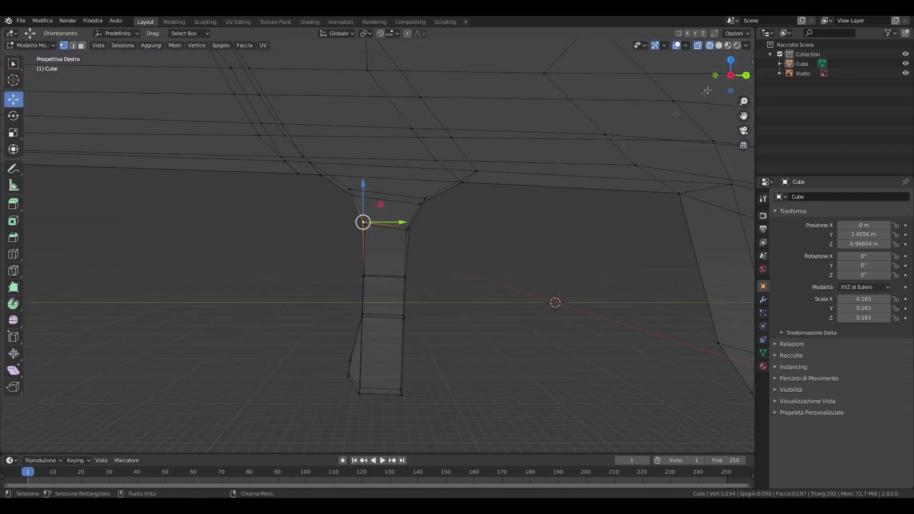
left_click(731, 75)
left_click(403, 306)
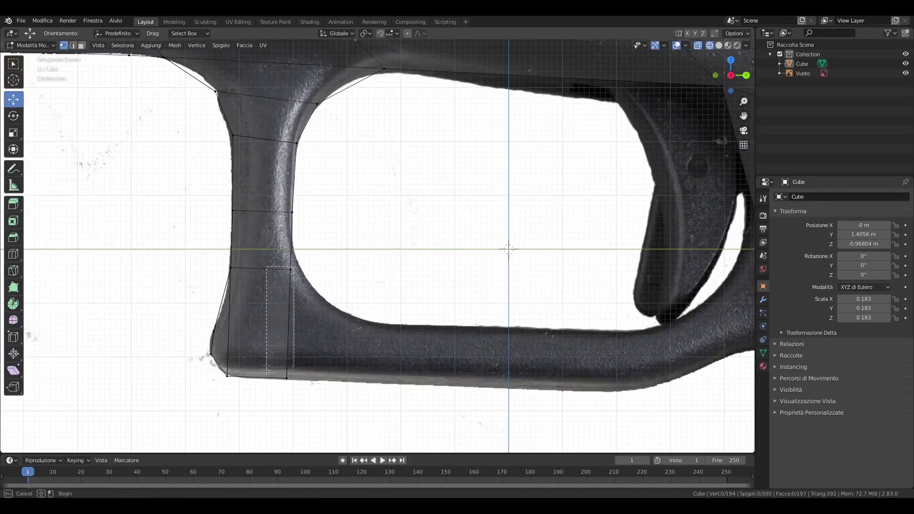
left_click(621, 285)
scroll(205, 295, "up", 4)
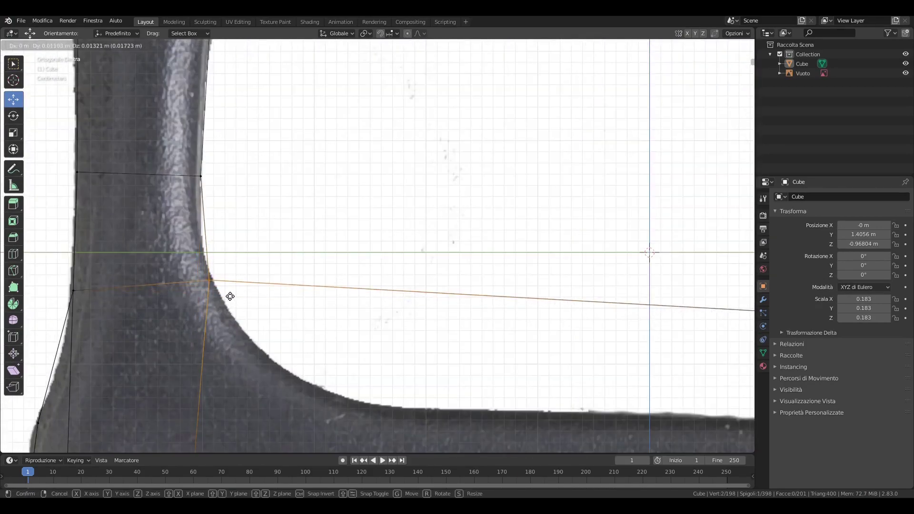
scroll(231, 296, "down", 4)
left_click(421, 308)
left_click_drag(631, 295, 615, 346)
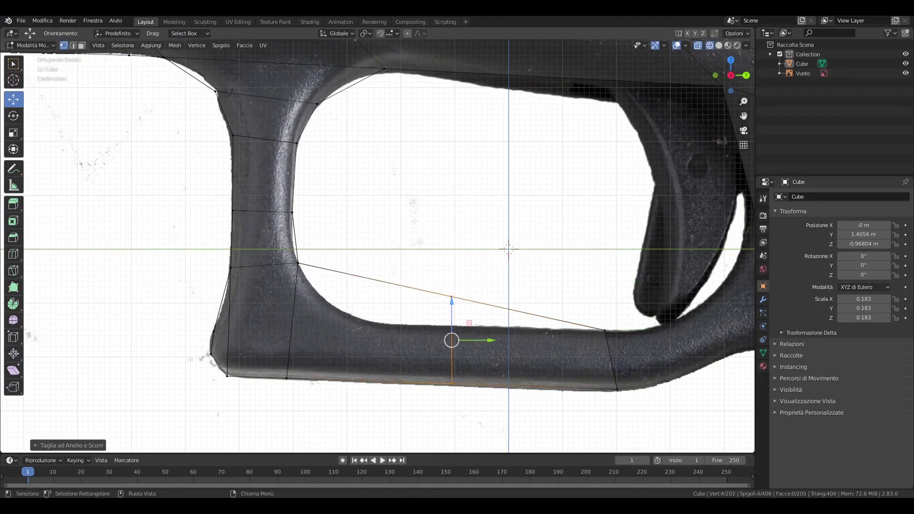
- Move the guard-curve and rear-bend vertices onto the photo's trigger-guard outline
key("g")
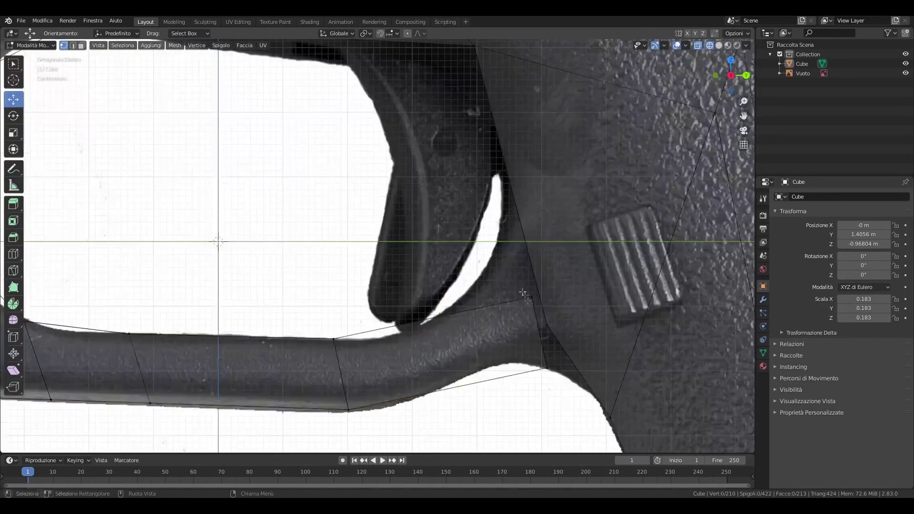
key("g")
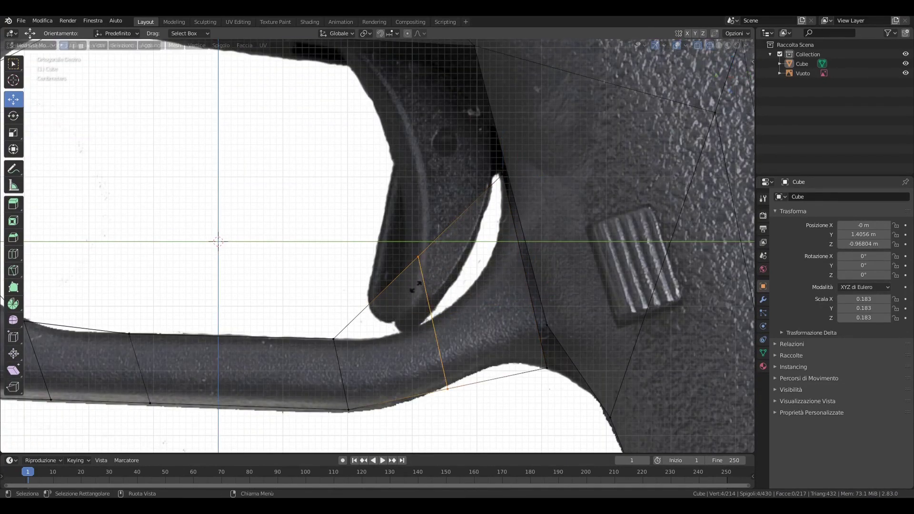
left_click_drag(415, 315, 416, 315)
key("g")
left_click(419, 371)
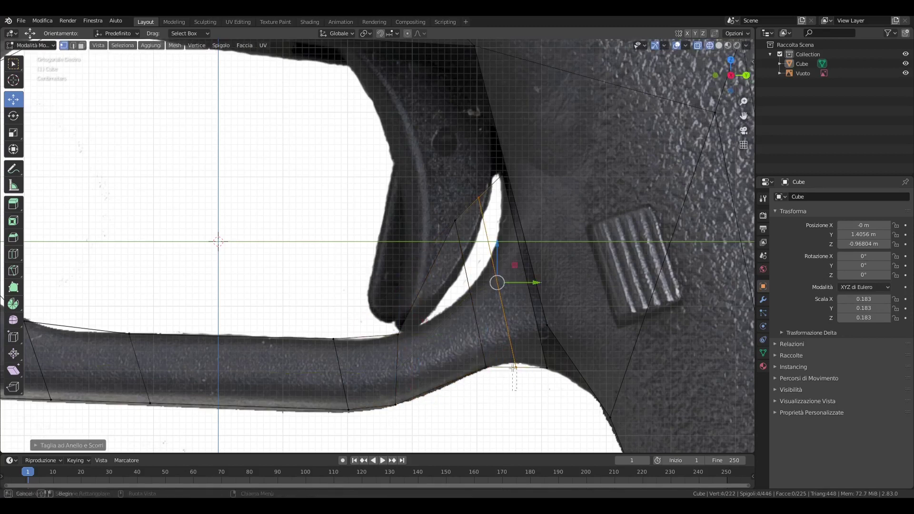
key("g")
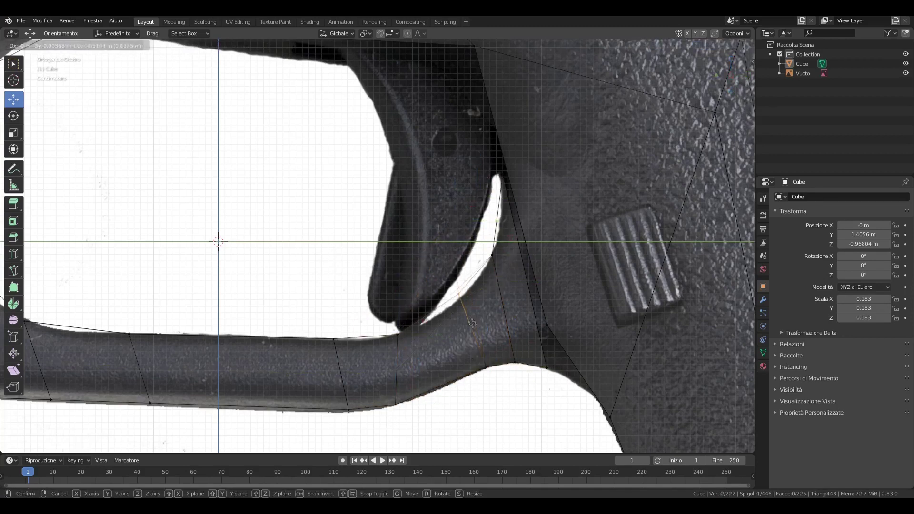
- Fill the remaining dark gaps around the trigger-guard opening with new faces
middle_click_drag(722, 50, 550, 196)
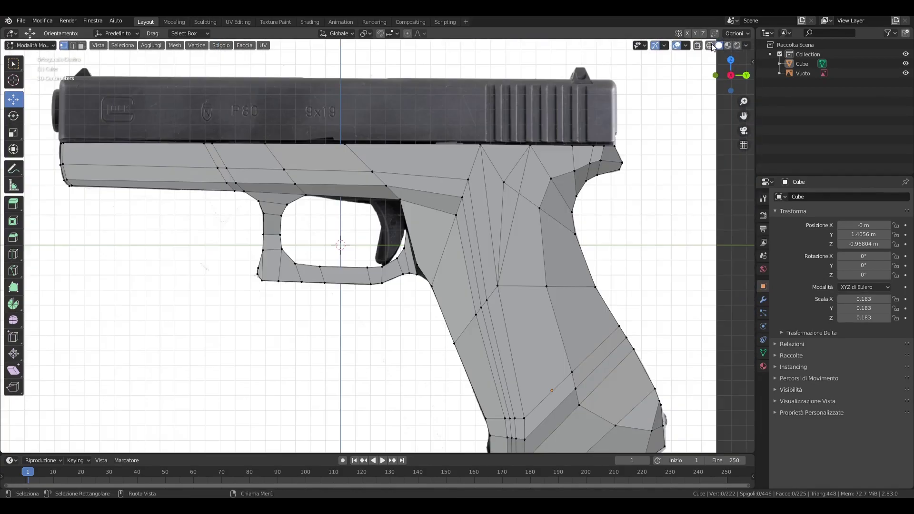
scroll(550, 197, "up", 4)
scroll(528, 269, "up", 3)
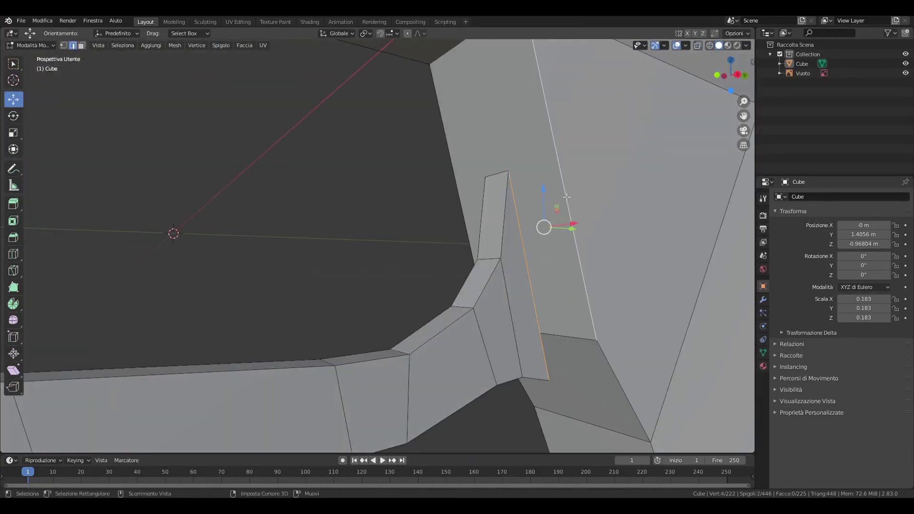
mouse_move(544, 227)
middle_mouse_down()
mouse_move(403, 227)
mouse_move(213, 265)
middle_mouse_up()
left_click(213, 265)
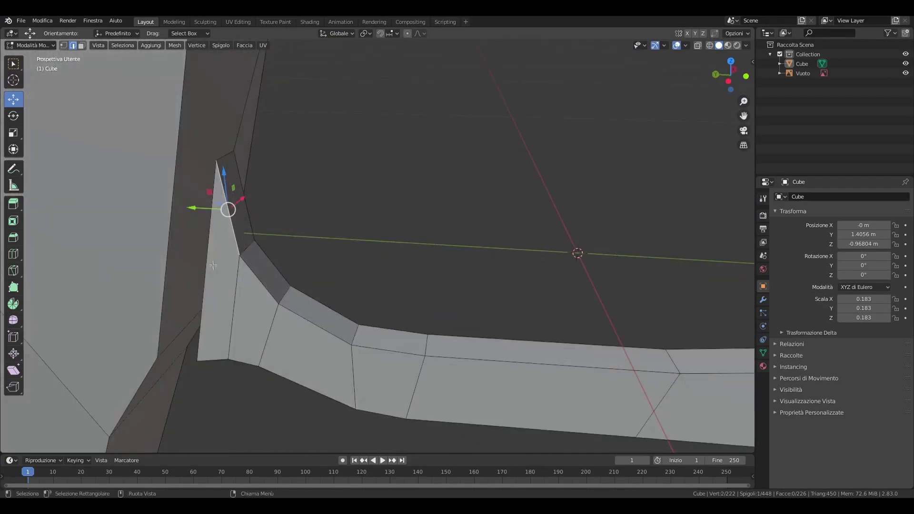
mouse_move(269, 222)
middle_mouse_down()
mouse_move(371, 211)
mouse_move(388, 327)
mouse_move(214, 198)
mouse_move(341, 202)
middle_mouse_up()
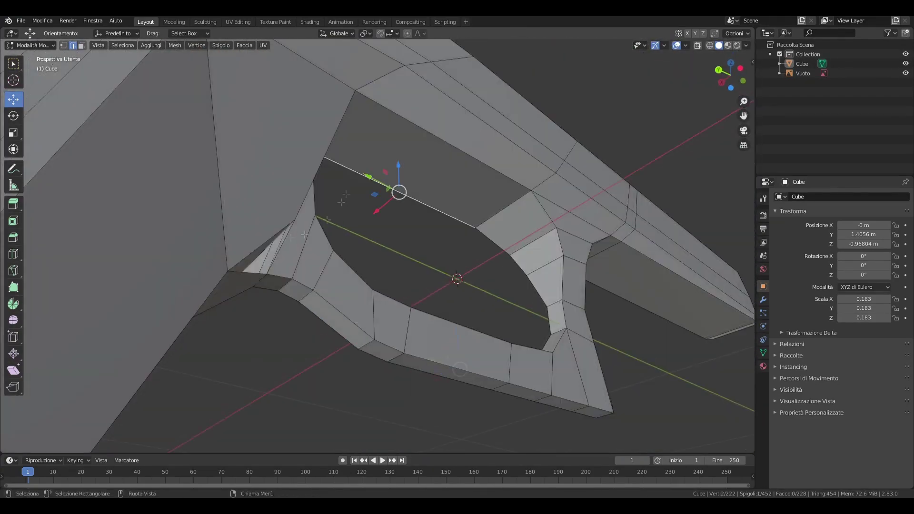
scroll(394, 237, "down", 3)
mouse_move(394, 237)
middle_mouse_down()
mouse_move(296, 157)
mouse_move(522, 234)
mouse_move(607, 229)
middle_mouse_up()
scroll(296, 156, "up", 3)
key("f")
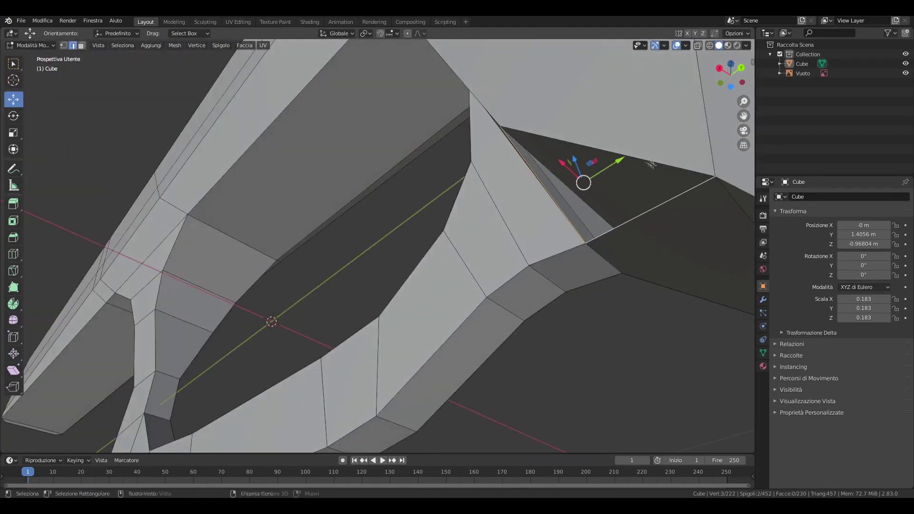
key("f")
middle_click_drag(651, 164, 462, 342)
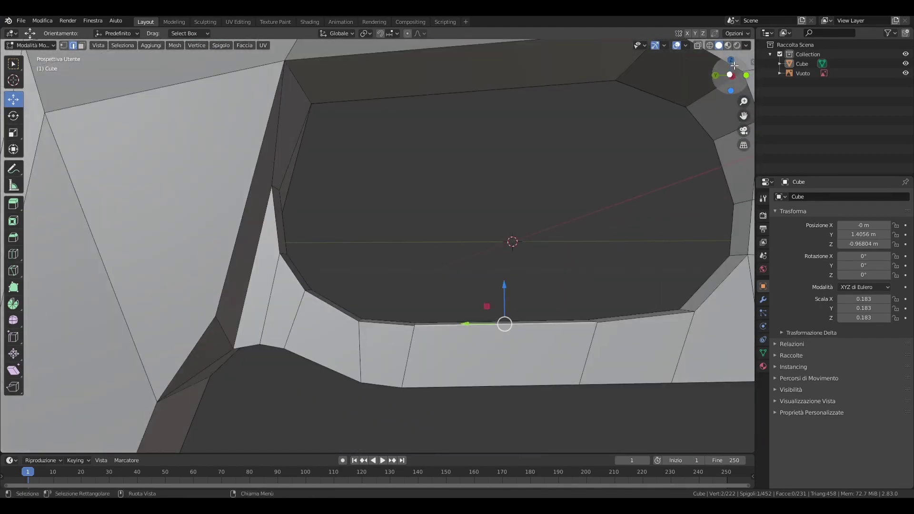
- Select the guard's rear vertices in Right Ortho view and scale them along X
key("alt+a")
key("KP_3")
scroll(484, 328, "up", 3)
scroll(484, 329, "down", 1)
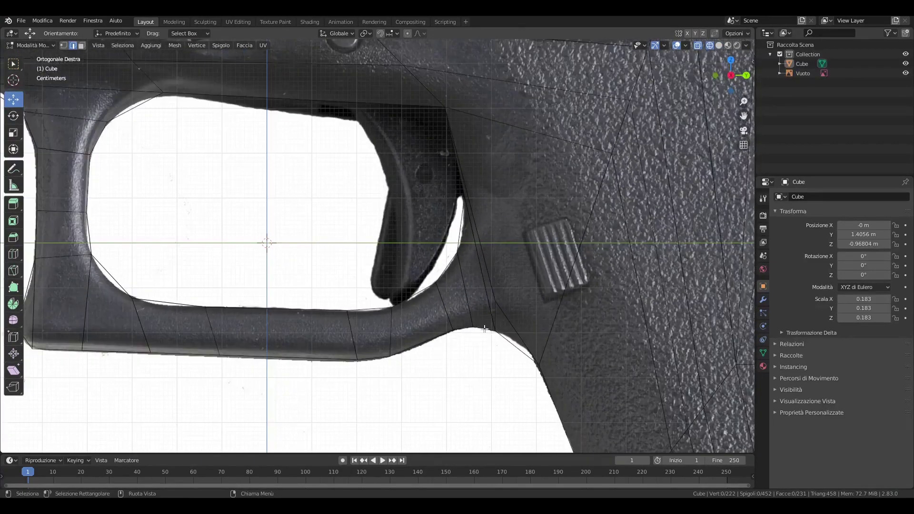
key("Escape")
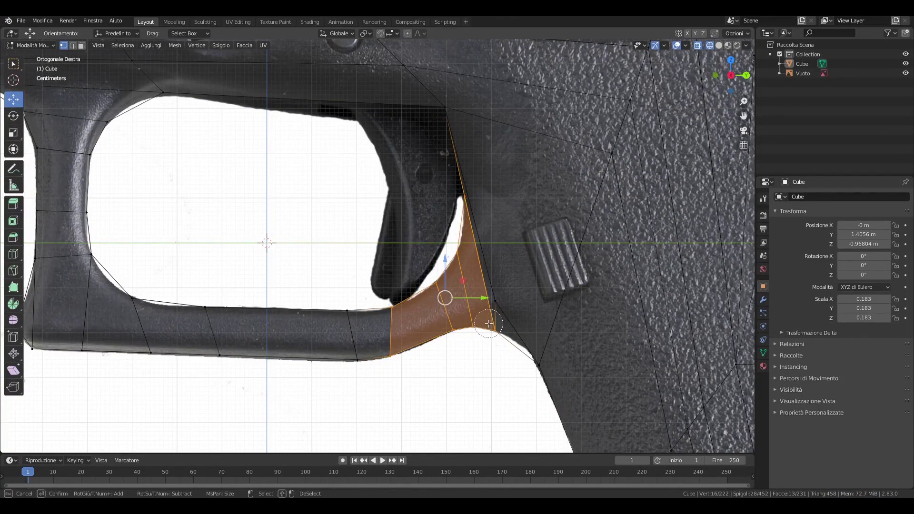
key("Escape")
middle_click_drag(547, 243, 49, 237)
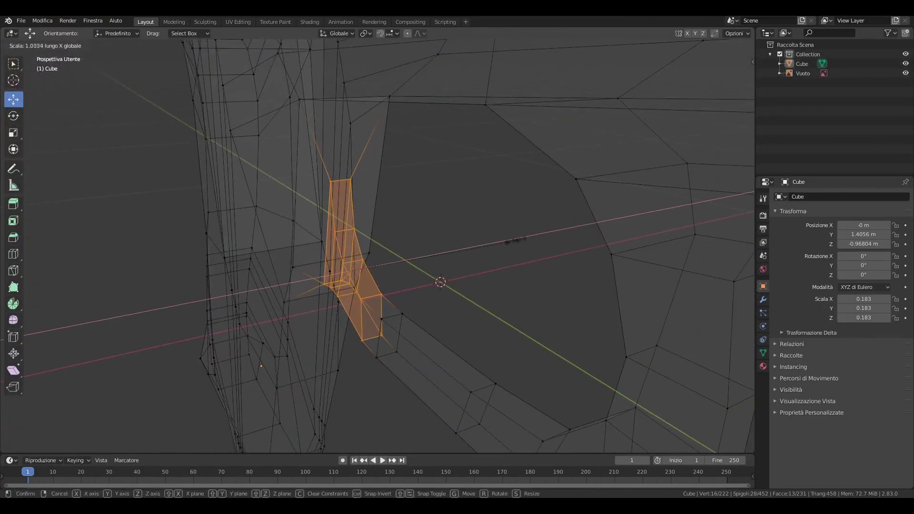
key("alt+a")
left_click(719, 45)
- Review the closed trigger-guard loop in wireframe and solid shading, then return to the side view
scroll(411, 259, "down", 3)
scroll(412, 260, "up", 3)
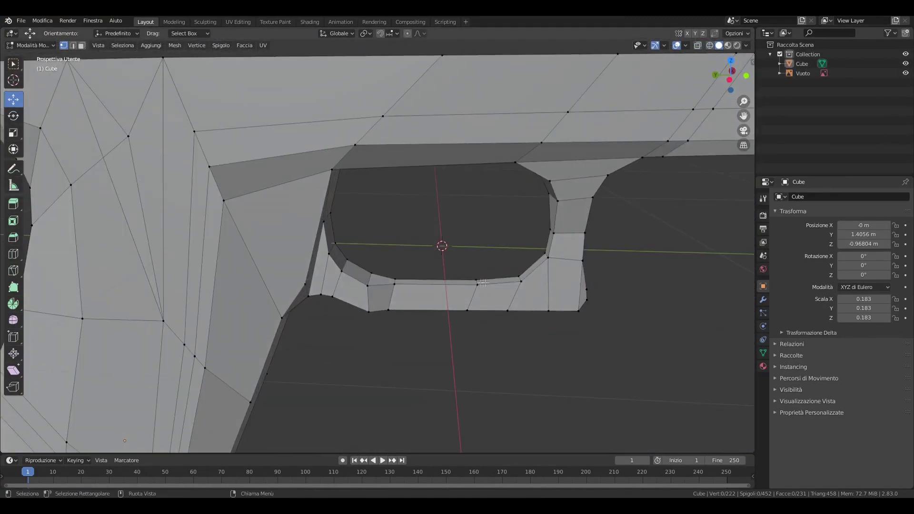
middle_click_drag(412, 259, 711, 46)
left_click(709, 45)
mouse_move(547, 200)
middle_mouse_down()
mouse_move(443, 296)
mouse_move(457, 297)
mouse_move(607, 253)
mouse_move(90, 245)
middle_mouse_up()
key("Escape")
scroll(479, 288, "down", 2)
key("alt+a")
key("shift+z")
scroll(137, 198, "down", 3)
key("shift+z")
scroll(392, 138, "up", 5)
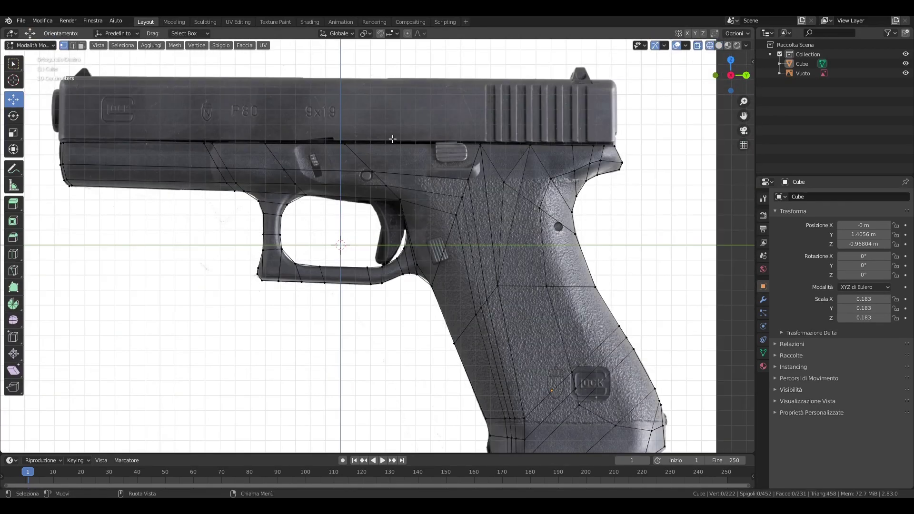
- Add a cube, shrink it and place it on the front end of the slide
scroll(391, 135, "up", 1)
middle_click_drag(390, 136, 475, 231, "shift")
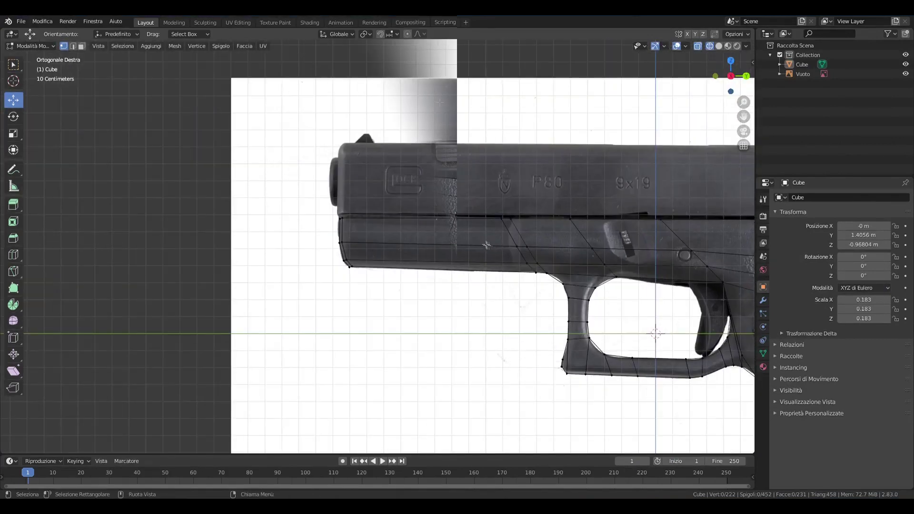
key("shift+a")
left_click(474, 232)
scroll(474, 232, "down", 2)
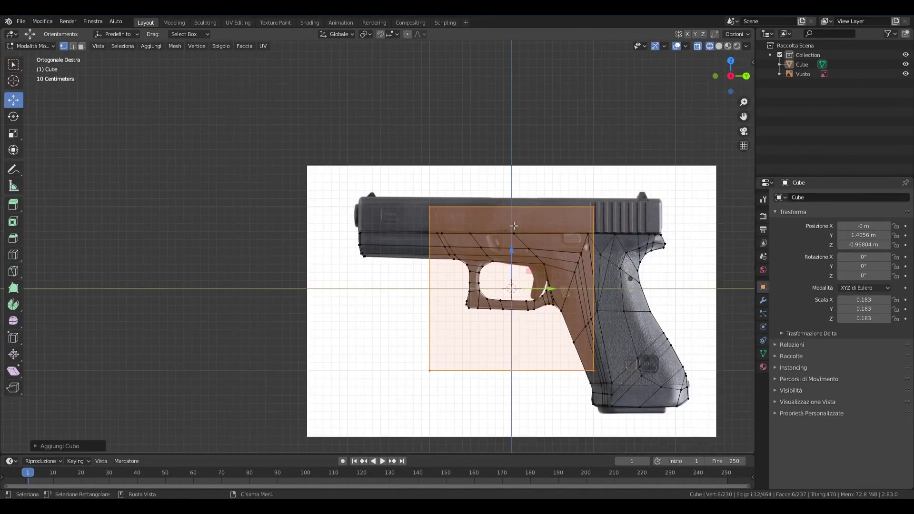
key("s")
left_click(515, 271)
key("g")
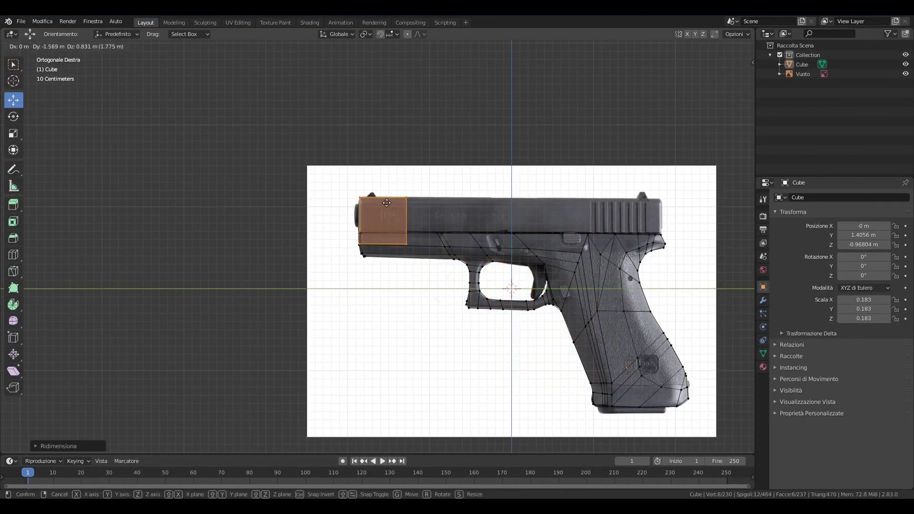
left_click(386, 203)
key("s")
left_click(383, 210)
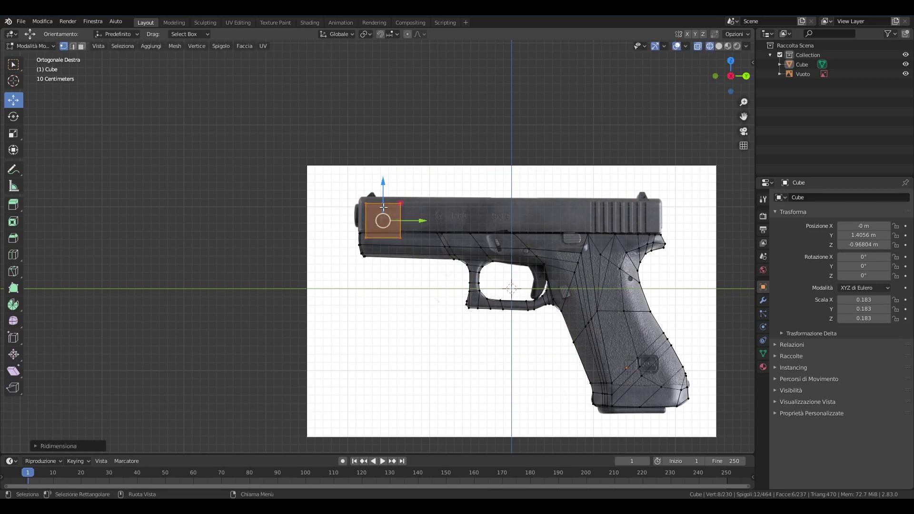
- Move the block's front edge to the slide's tip in Edit Mode
key("Tab")
scroll(448, 247, "up", 3)
scroll(471, 283, "up", 1)
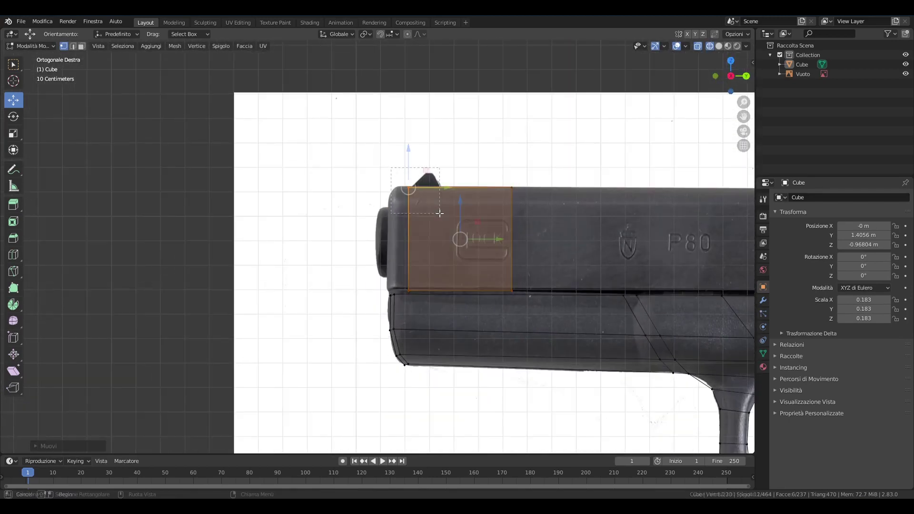
left_click_drag(395, 176, 437, 214)
key("g")
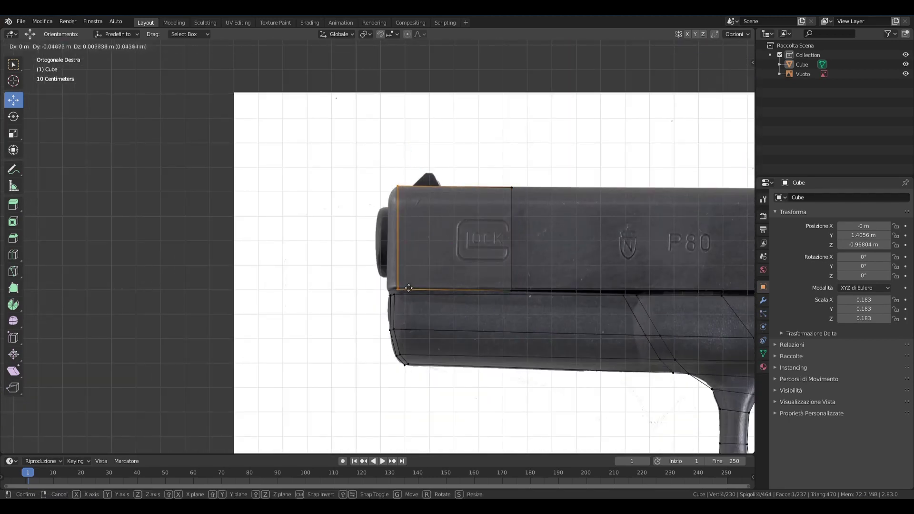
left_click(396, 287)
key("alt+a")
scroll(387, 235, "up", 3)
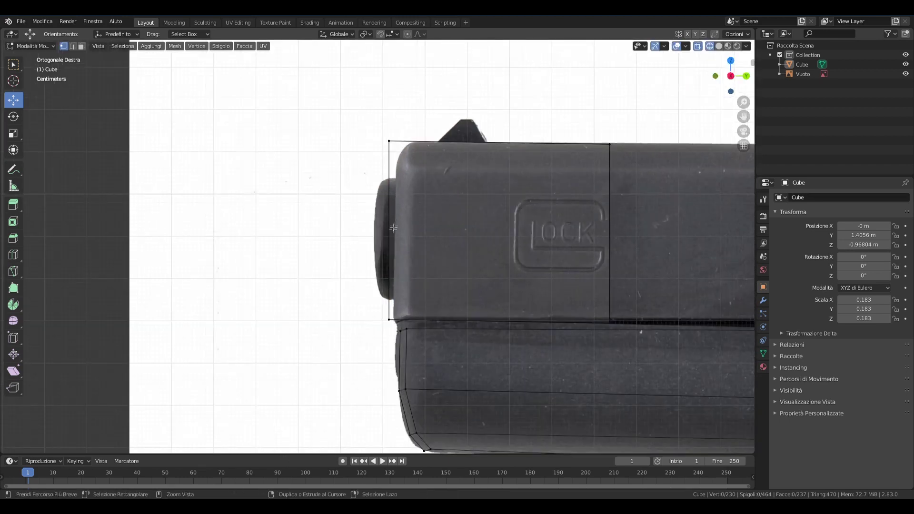
- Loop-cut the block across its middle and fit the middle and bottom edges to the slide outline
key("ctrl+r")
left_click(392, 228)
right_click(382, 226)
key("g")
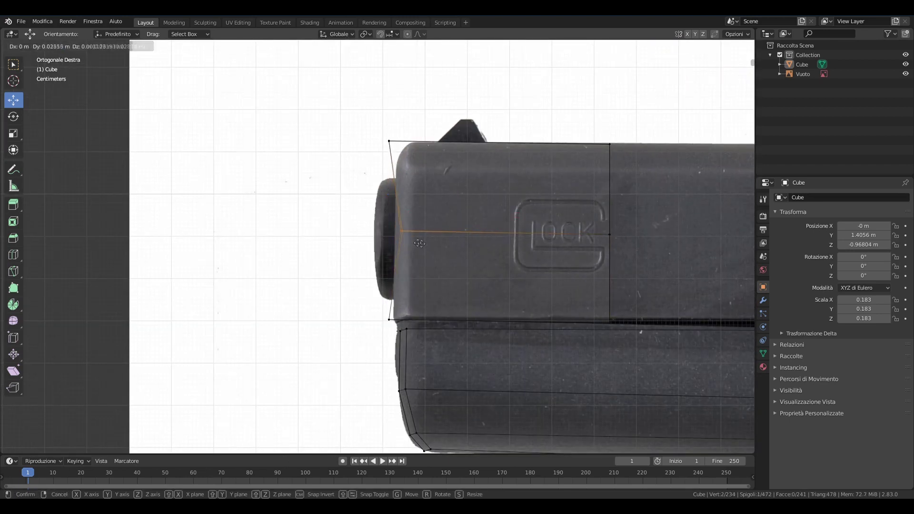
left_click(426, 243)
left_click(397, 319)
key("g")
left_click(420, 320)
- Fit the top front corner to the reference and extrude the front edge forward
left_click(389, 141)
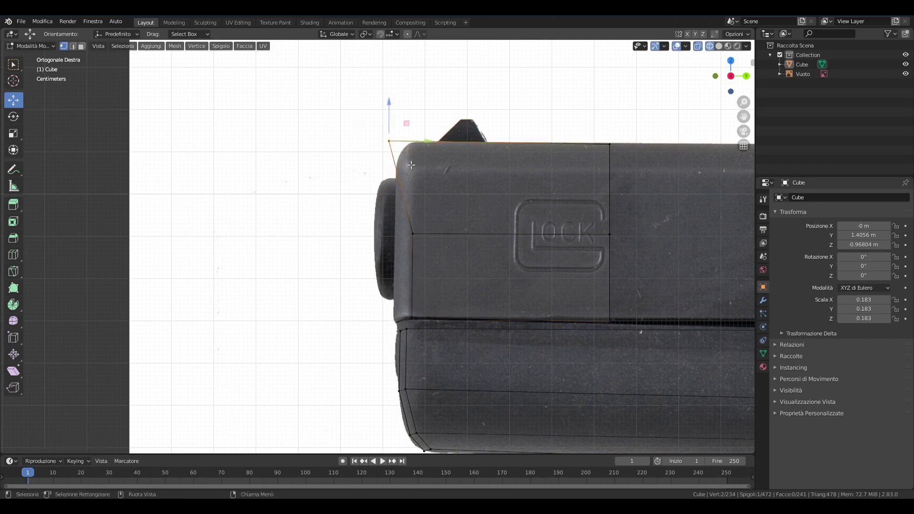
key("g")
left_click(437, 169)
left_click(412, 276, "alt")
key("g")
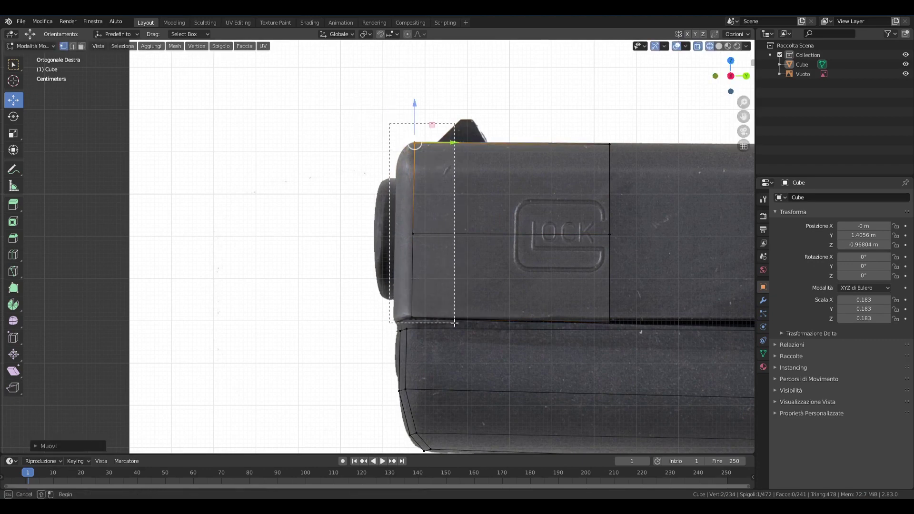
left_click(415, 285)
key("alt+z")
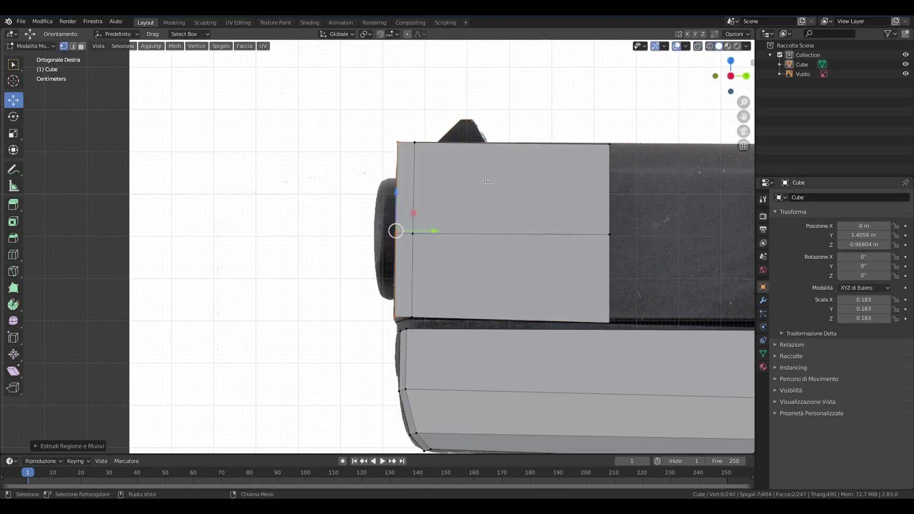
middle_click_drag(415, 284, 528, 206)
- Cancel the pending scale and reselect the pistol mesh in Object Mode
key("s")
key("Escape")
key("Tab")
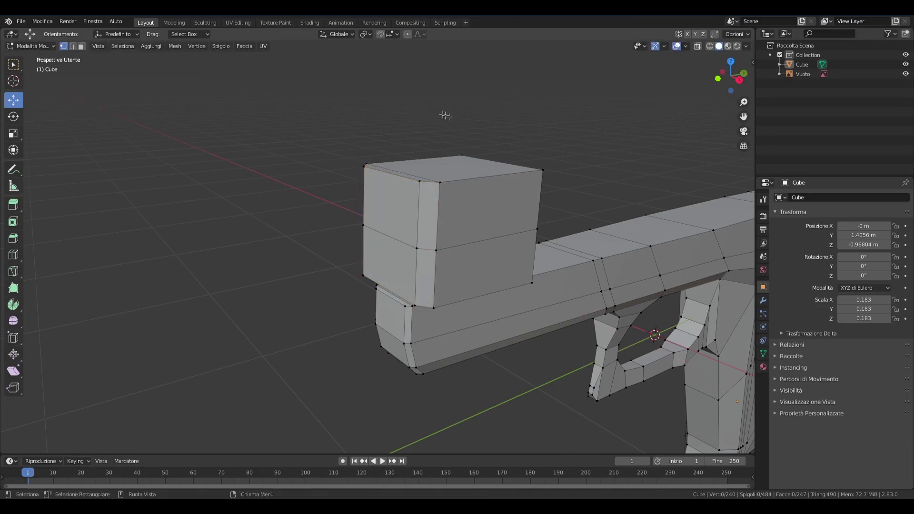
left_click(496, 107)
left_click(489, 186)
middle_click_drag(489, 185, 504, 124)
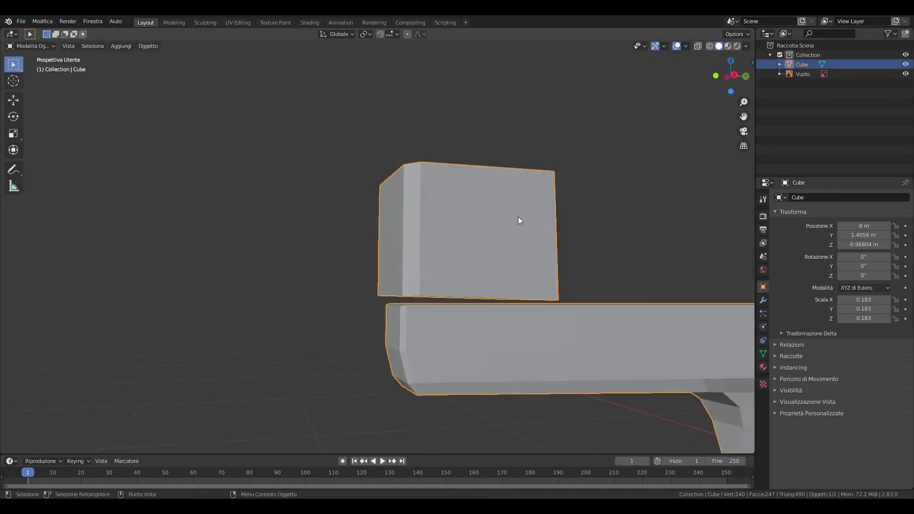
- Separate the upper front block's faces into their own object with P > Selection
key("Tab")
left_click_drag(348, 146, 590, 296)
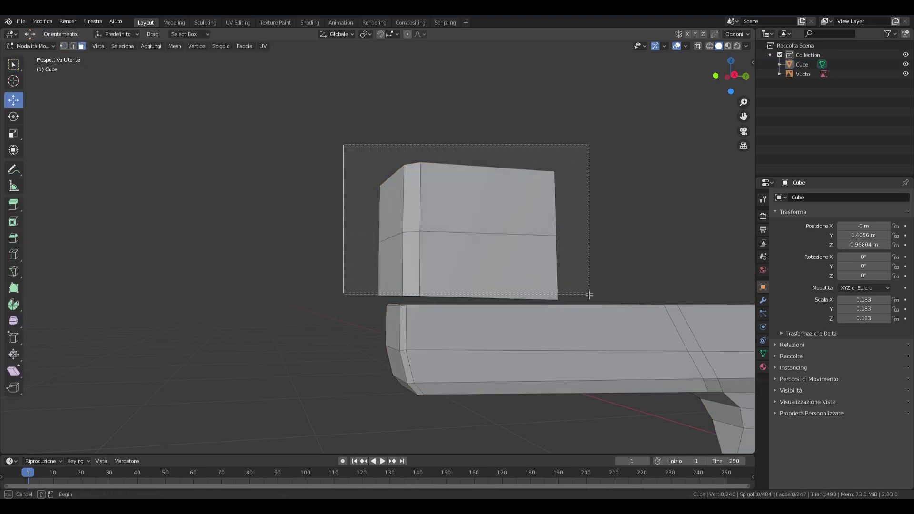
mouse_move(523, 247)
middle_mouse_down()
mouse_move(397, 195)
mouse_move(362, 203)
middle_mouse_up()
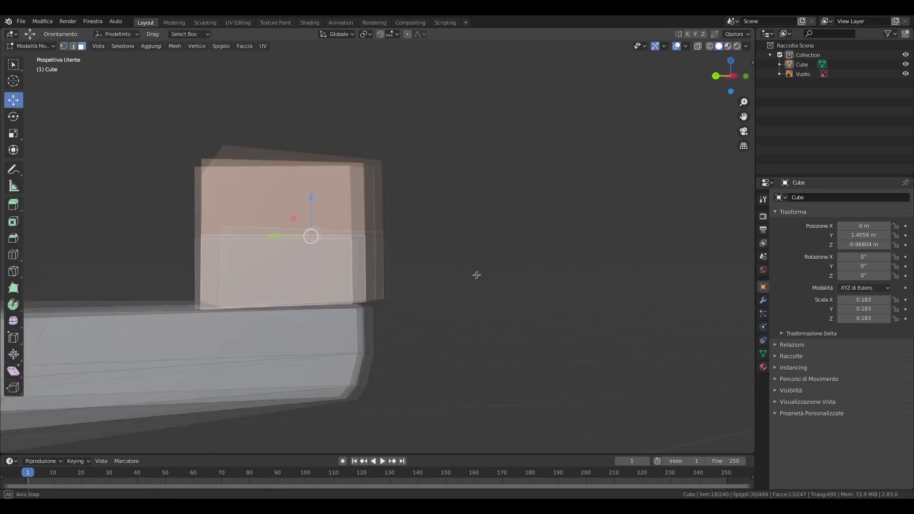
key("p")
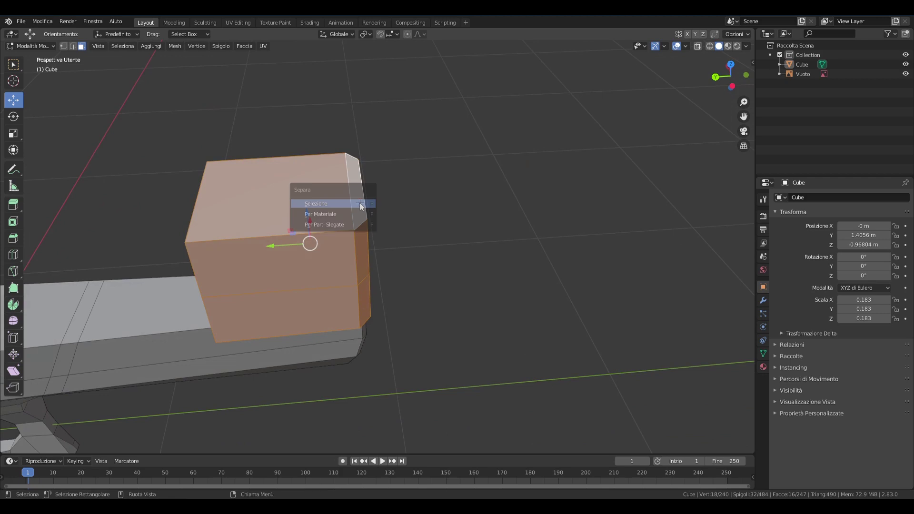
left_click(360, 206)
key("Tab")
- Select Cube.001 and begin scaling it narrower along X
mouse_move(443, 237)
middle_mouse_down()
mouse_move(369, 310)
mouse_move(398, 221)
mouse_move(430, 249)
mouse_move(399, 241)
mouse_move(407, 269)
mouse_move(500, 259)
mouse_move(515, 233)
middle_mouse_up()
left_click(398, 220)
key("s")
key("x")
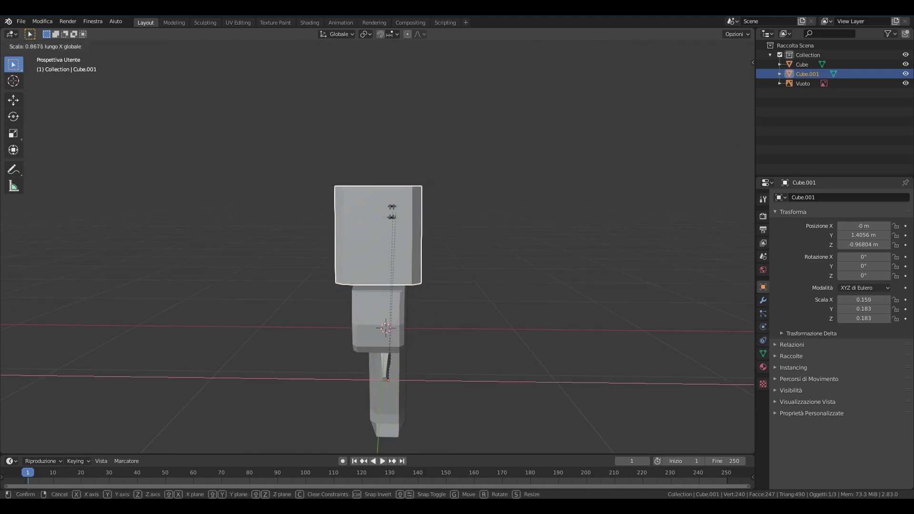
- Narrow Cube.001 along X to a width scale of 0.097, checking from the front view
left_click(428, 245)
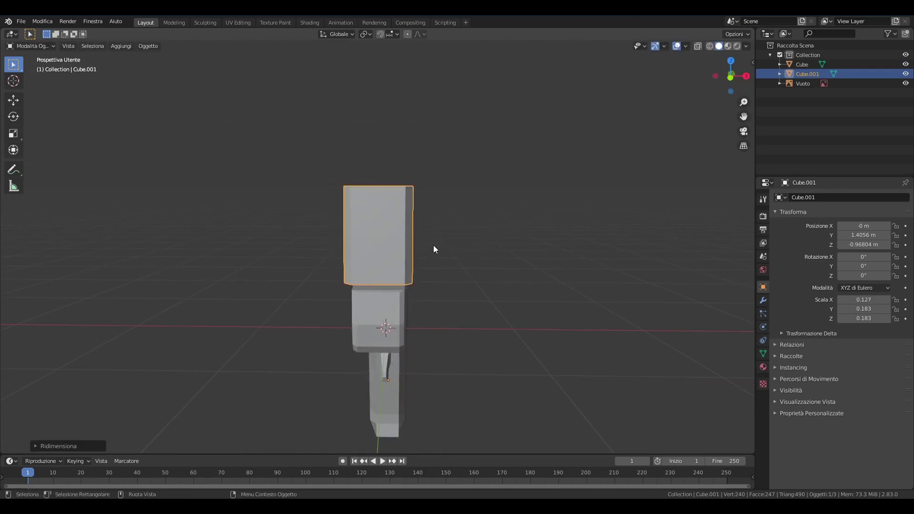
key("KP_1")
scroll(424, 239, "up", 1)
mouse_move(423, 239)
middle_mouse_down()
mouse_move(480, 281)
mouse_move(418, 296)
mouse_move(563, 278)
mouse_move(548, 291)
middle_mouse_up()
key("KP_1")
scroll(455, 285, "up", 2)
key("s")
key("Escape")
key("s")
key("x")
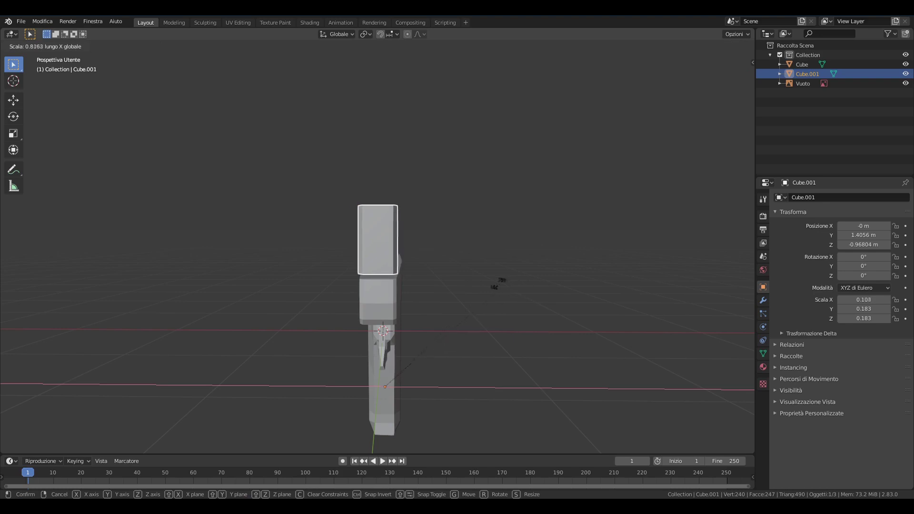
left_click(492, 276)
- Flatten Cube.001 to a Z scale of 0.085 and lift it onto the frame's front
mouse_move(494, 270)
middle_mouse_down()
mouse_move(428, 249)
mouse_move(428, 265)
mouse_move(453, 260)
middle_mouse_up()
key("s")
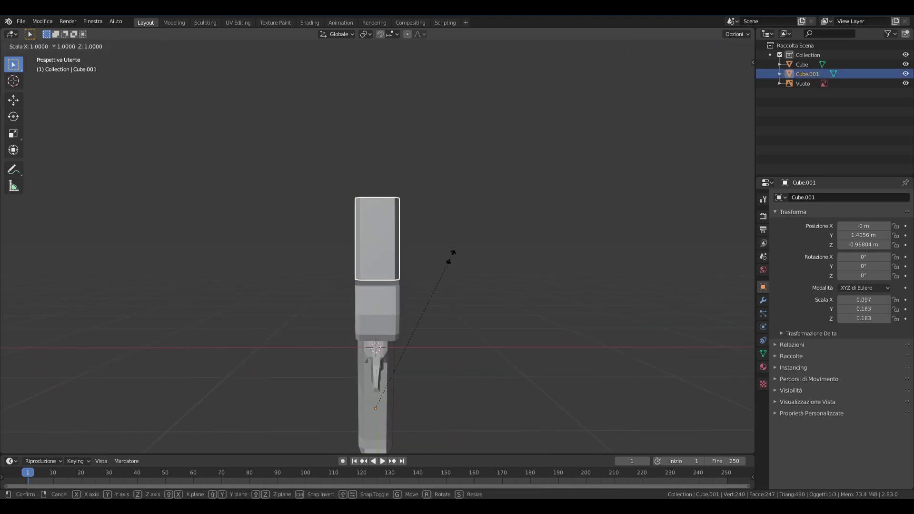
key("z")
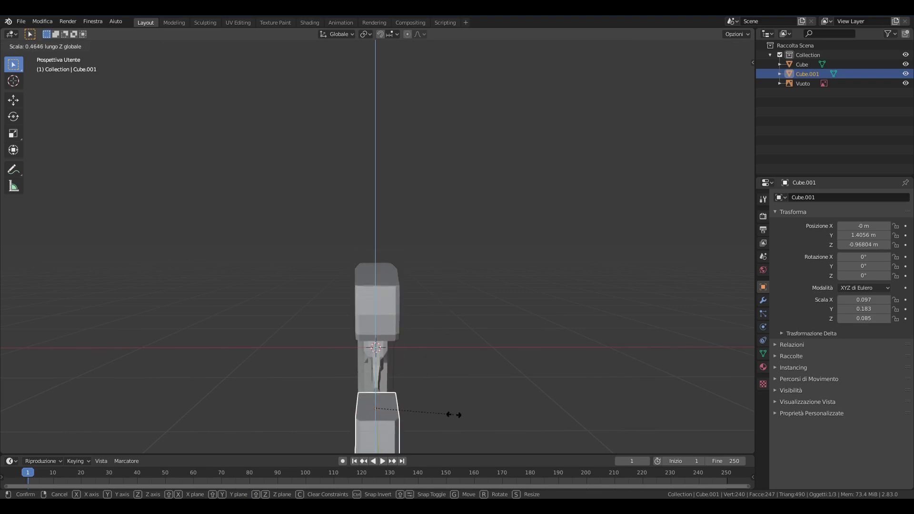
left_click(453, 414)
key("g")
key("z")
left_click(376, 266)
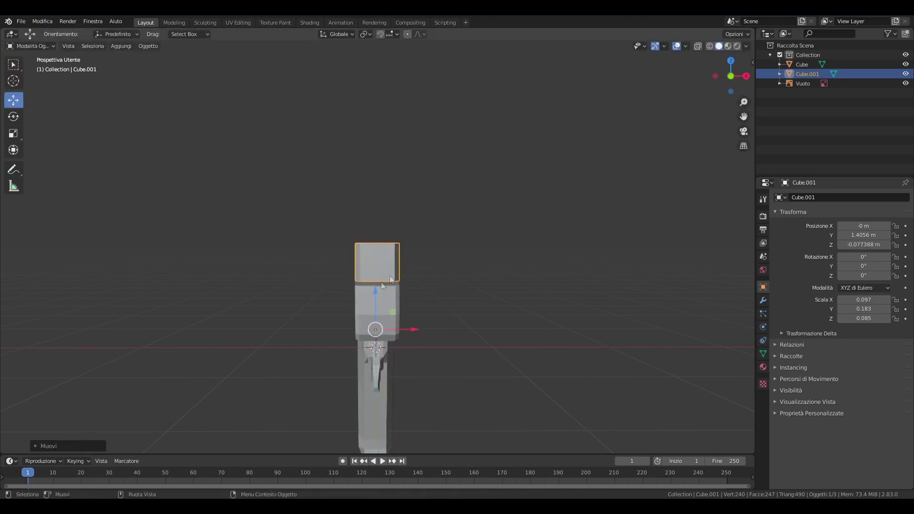
middle_click_drag(376, 267, 303, 270)
key("KP_3")
- Extrude the front block's top edge upward in Edit Mode
key("Tab")
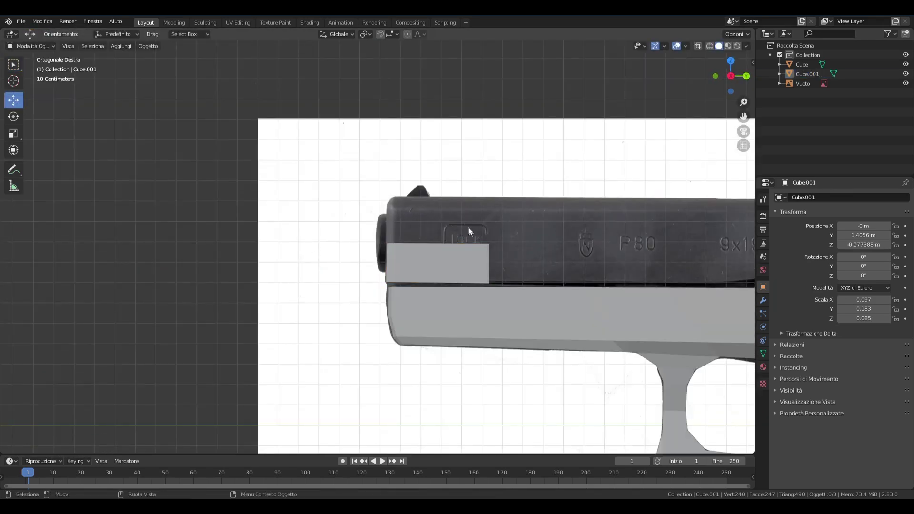
scroll(469, 235, "up", 2)
scroll(442, 246, "up", 2)
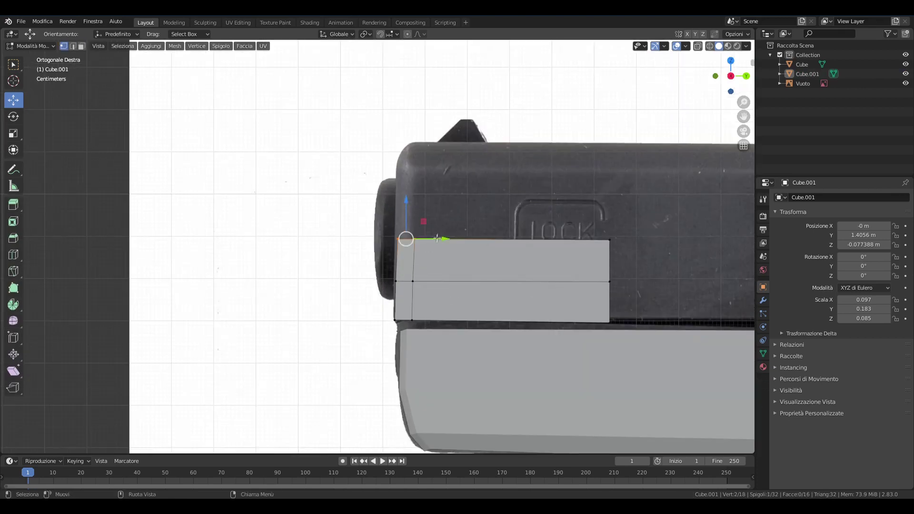
key("e")
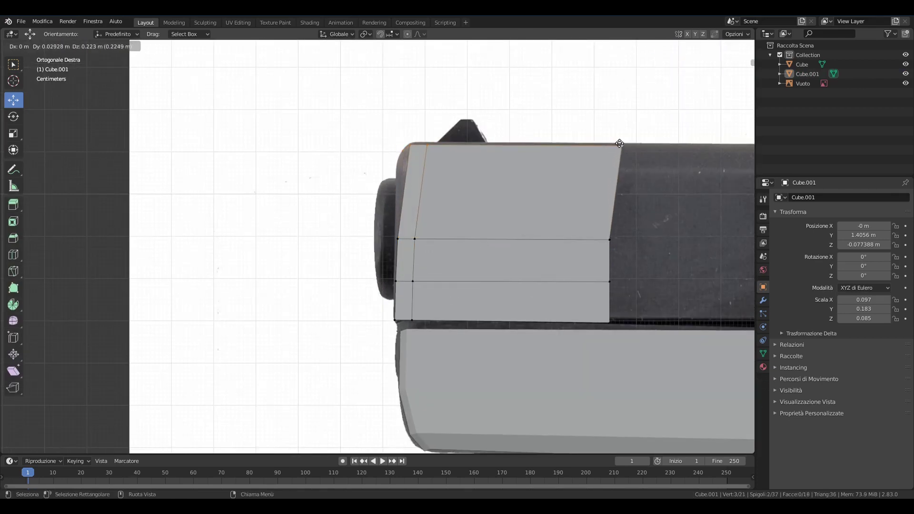
left_click(626, 141)
mouse_move(587, 111)
middle_mouse_down()
mouse_move(691, 132)
mouse_move(576, 100)
middle_mouse_up()
key("KP_3")
- With X-ray on, extrude the block's top vertices up to the slide's top edge, then exit to Object Mode
key("alt+z")
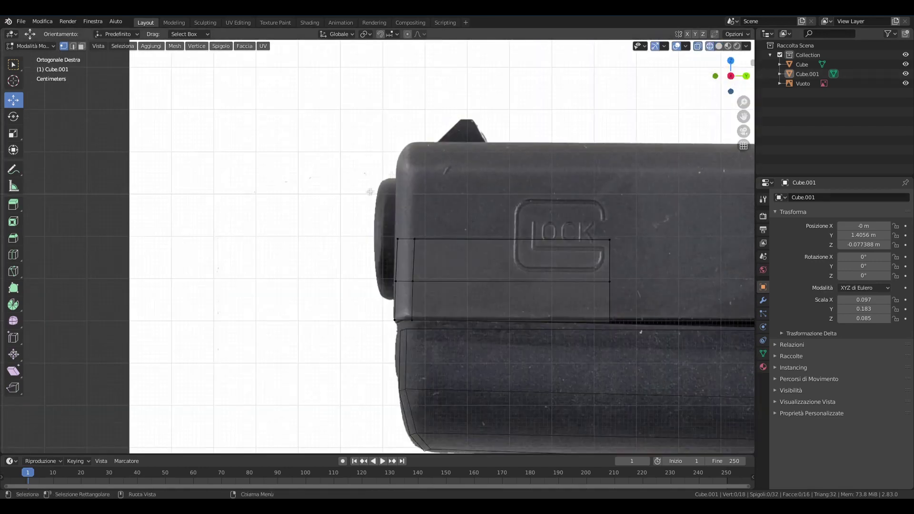
left_click_drag(376, 219, 657, 267)
key("e")
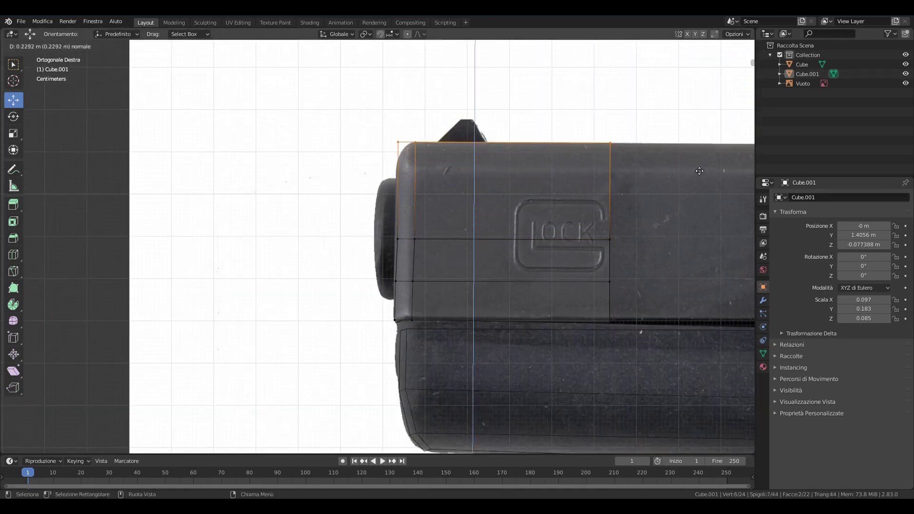
left_click(700, 171)
scroll(700, 171, "up", 3)
scroll(700, 171, "down", 3)
mouse_move(700, 171)
middle_mouse_down()
mouse_move(681, 88)
mouse_move(520, 188)
mouse_move(425, 175)
mouse_move(596, 249)
mouse_move(555, 219)
mouse_move(494, 239)
middle_mouse_up()
key("shift+z")
key("KP_3")
key("KP_3")
key("Tab")
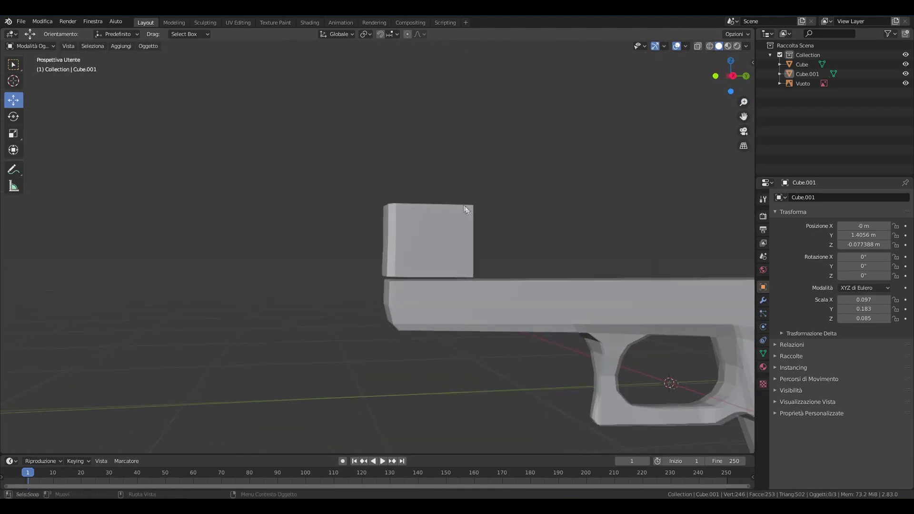
- Extrude the slide block's rear edge loop back to the slide's rear end
key("KP_3")
scroll(461, 245, "up", 4)
key("Tab")
scroll(461, 244, "up", 5)
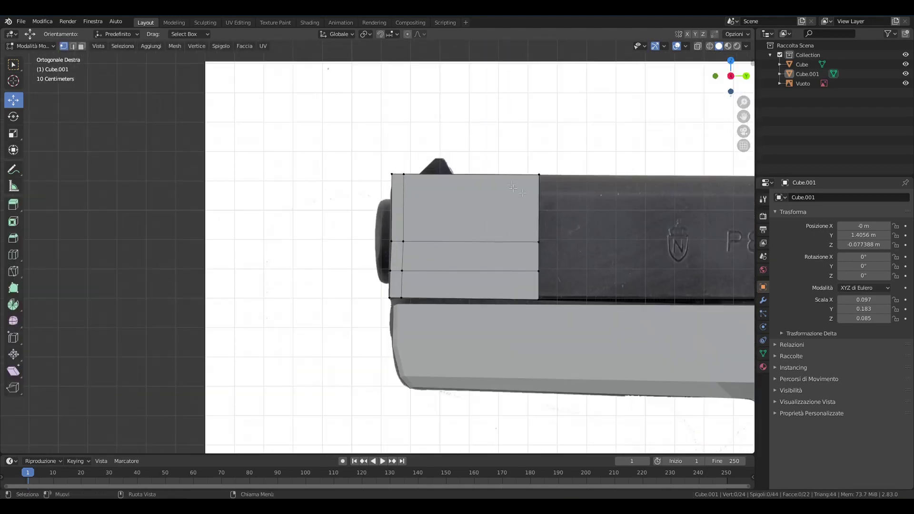
scroll(441, 210, "up", 2)
middle_click_drag(441, 210, 308, 154, "shift")
left_click_drag(272, 261, 300, 274)
key("alt+z")
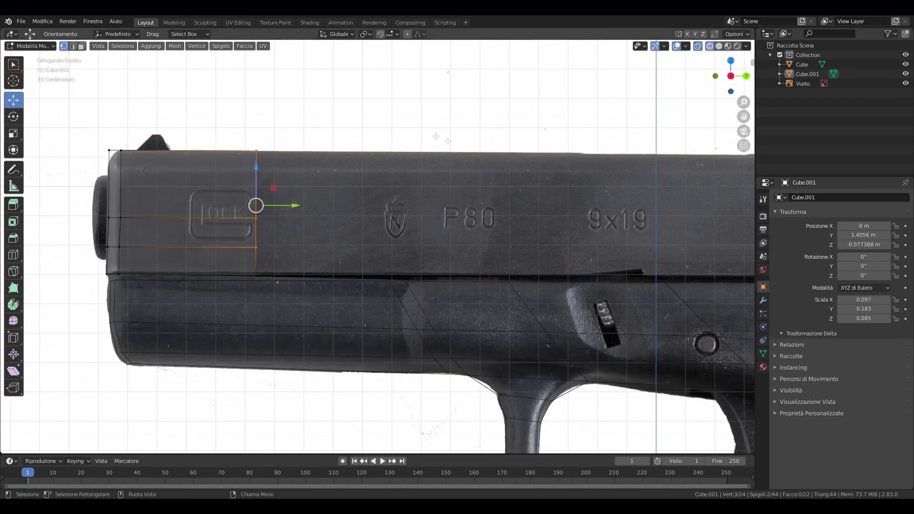
left_click_drag(240, 261, 241, 262)
key("e")
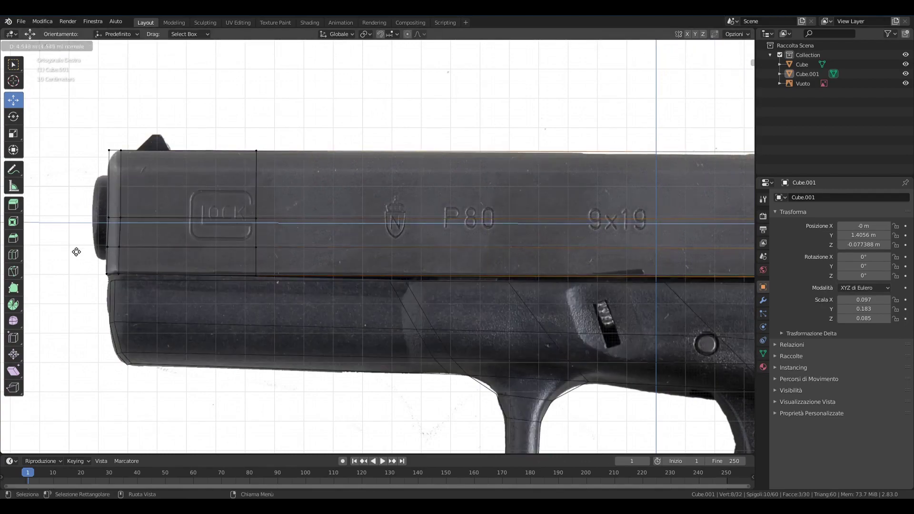
left_click(76, 251)
scroll(76, 251, "down", 3)
scroll(633, 228, "down", 3)
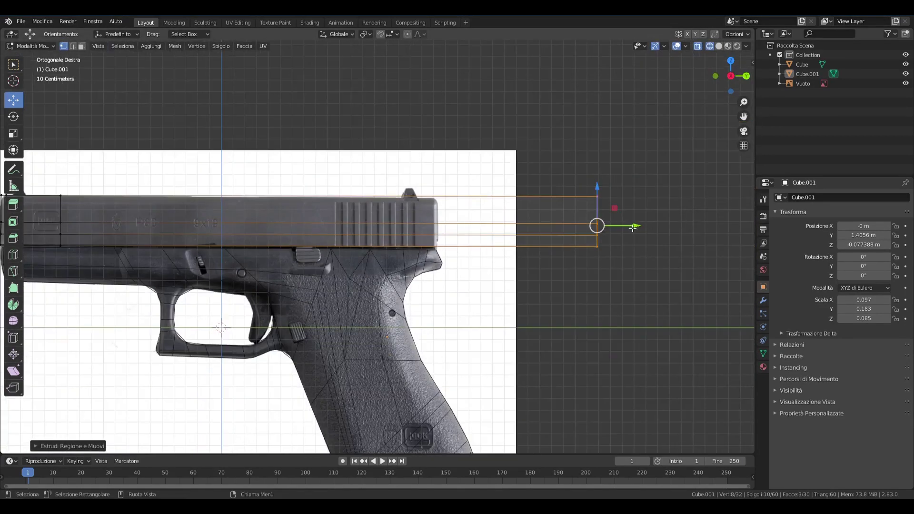
left_click_drag(632, 228, 468, 231)
- Extrude the slide's end face again and scale it along X
scroll(600, 218, "up", 2)
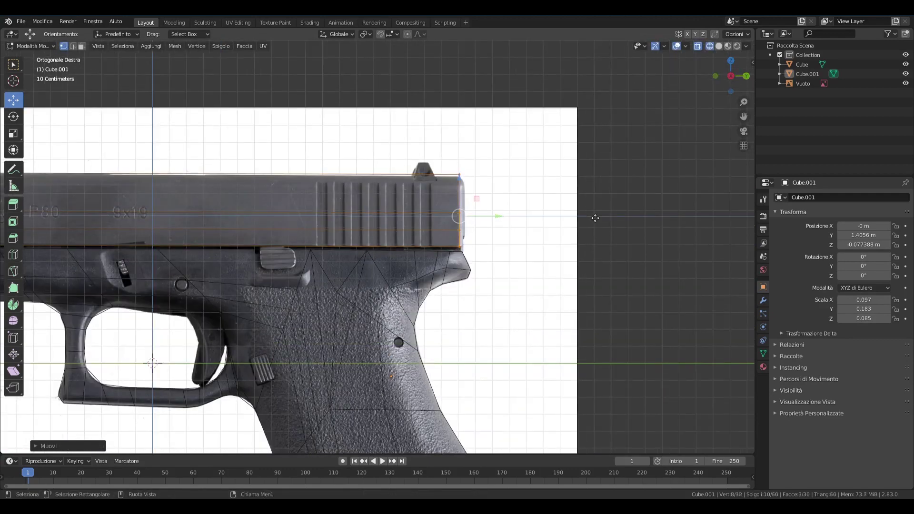
key("e")
left_click(595, 218)
middle_click_drag(595, 218, 533, 238)
key("s")
key("x")
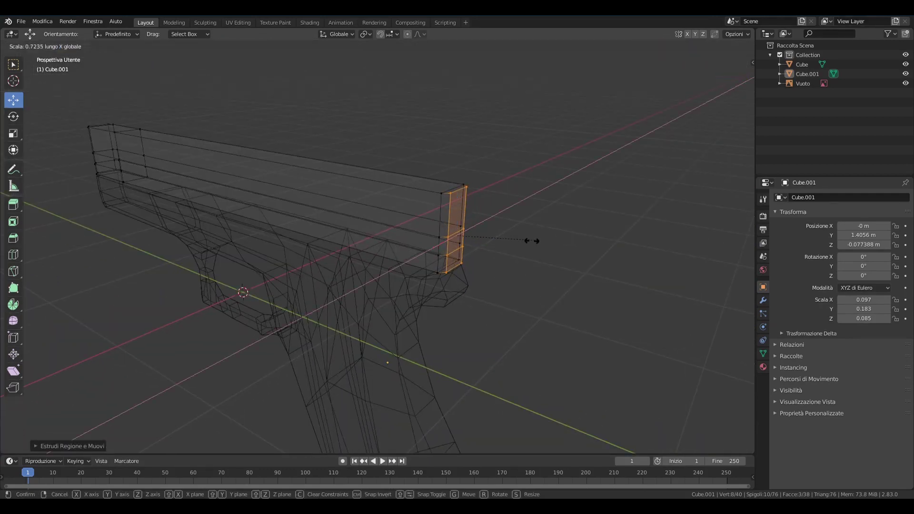
left_click(532, 241)
left_click(719, 46)
middle_click_drag(718, 47, 571, 177)
key("Tab")
- Widen the slide object Cube.001 along X to a scale of 0.148
scroll(523, 214, "down", 3)
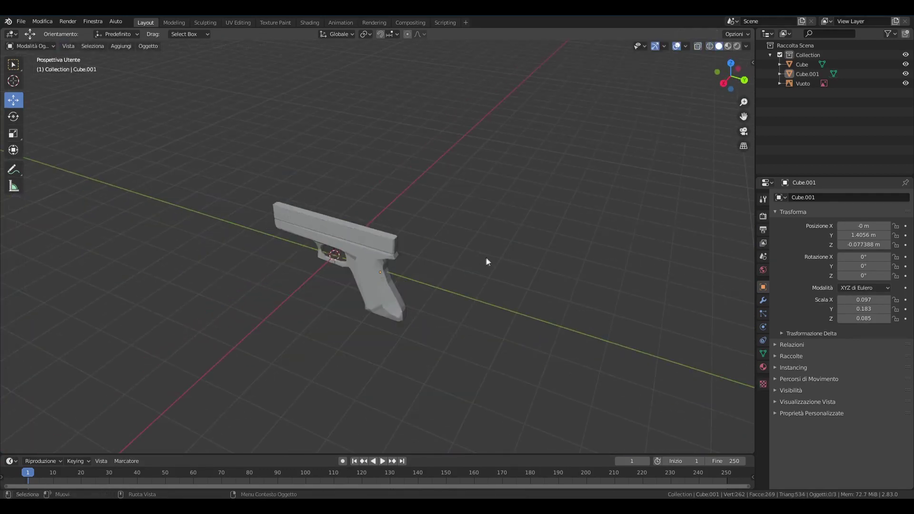
mouse_move(487, 258)
middle_mouse_down()
mouse_move(424, 224)
mouse_move(503, 209)
mouse_move(488, 204)
middle_mouse_up()
scroll(488, 204, "up", 3)
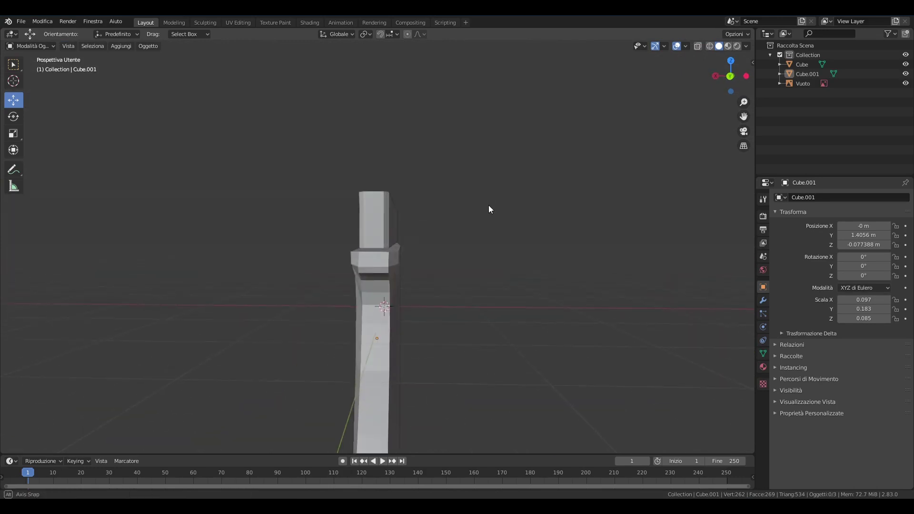
left_click(384, 218)
key("s")
key("x")
left_click(541, 248)
left_click(542, 249)
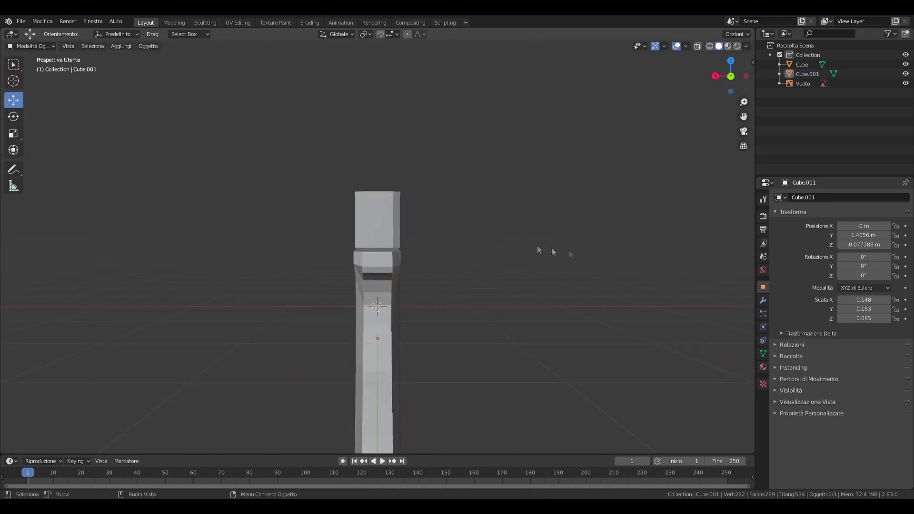
mouse_move(541, 250)
middle_mouse_down()
mouse_move(475, 249)
mouse_move(504, 238)
mouse_move(461, 253)
mouse_move(563, 277)
middle_mouse_up()
- Select the frame Cube and enter its Edit Mode
key("Tab")
key("Tab")
left_click(802, 64)
key("Tab")
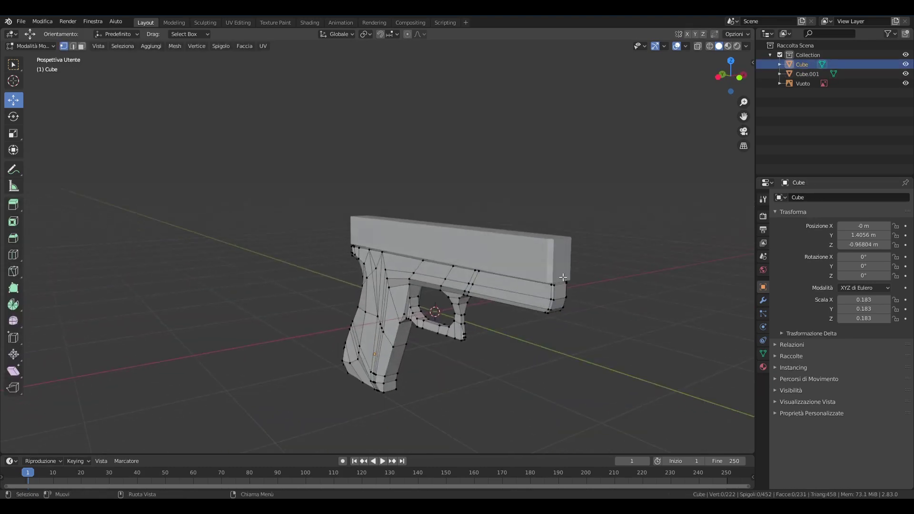
- Scale up the frame's front-end vertices to widen its front
left_click(709, 46)
left_click_drag(667, 224, 590, 293)
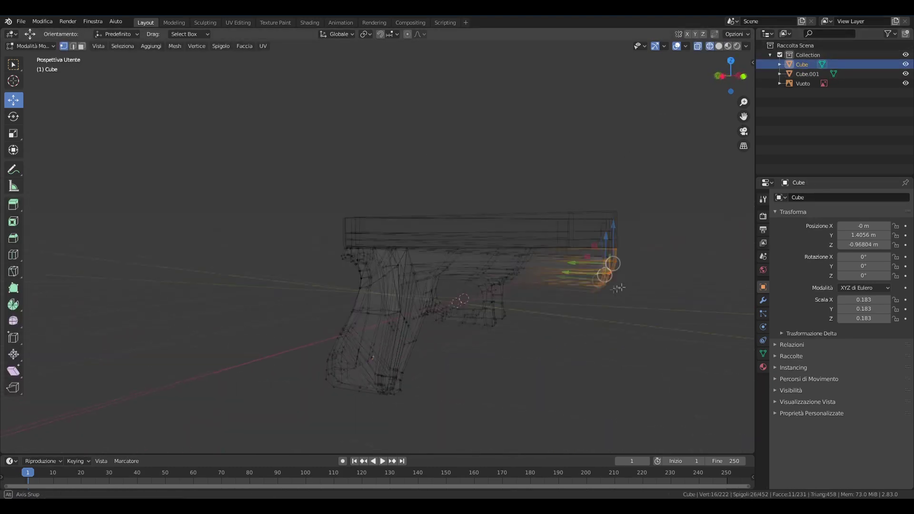
mouse_move(591, 293)
middle_mouse_down()
mouse_move(566, 299)
mouse_move(478, 259)
middle_mouse_up()
key("shift+z")
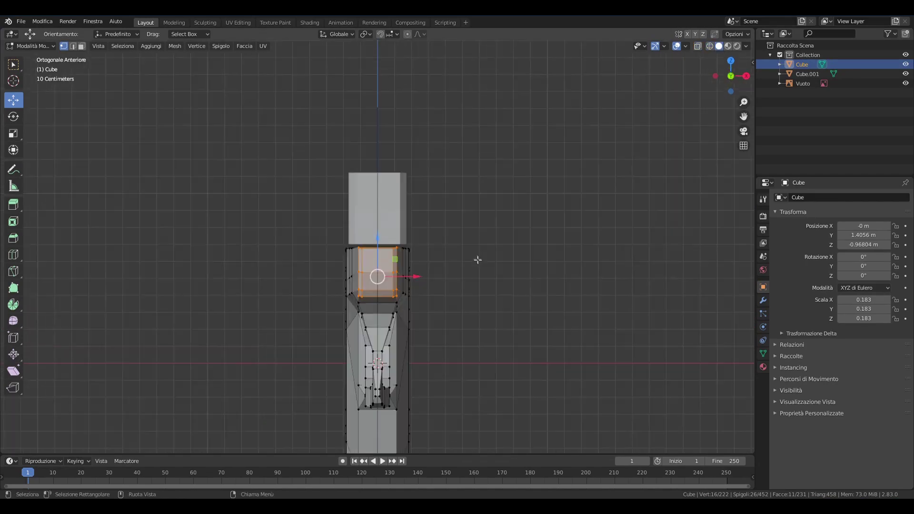
scroll(477, 259, "up", 1)
key("s")
left_click(543, 265)
key("alt+a")
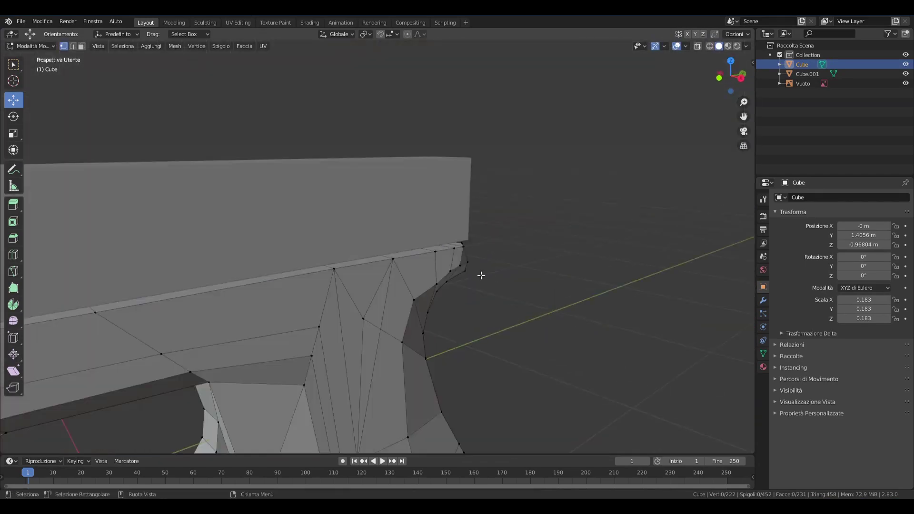
- Switch to editing the slide and move its front top corner to match the photo
mouse_move(547, 261)
middle_mouse_down()
mouse_move(445, 256)
mouse_move(481, 259)
middle_mouse_up()
scroll(481, 259, "up", 4)
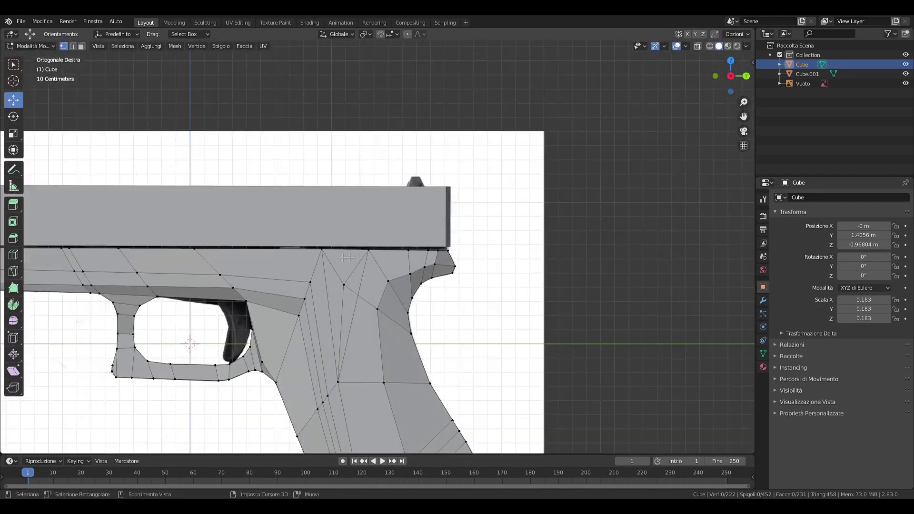
middle_click_drag(390, 180, 509, 199, "shift")
key("Tab")
left_click(509, 199)
key("Tab")
scroll(328, 176, "up", 2)
scroll(327, 177, "up", 2)
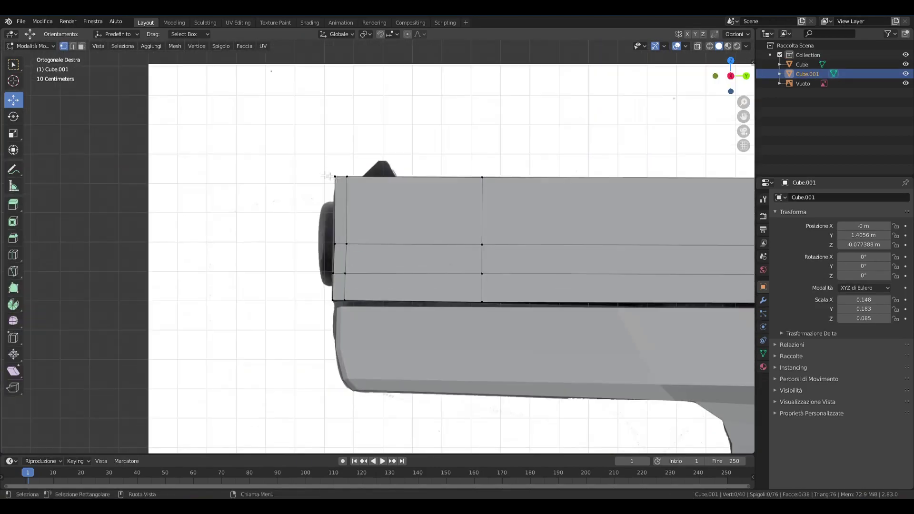
left_click(697, 46)
left_click_drag(322, 168, 343, 189)
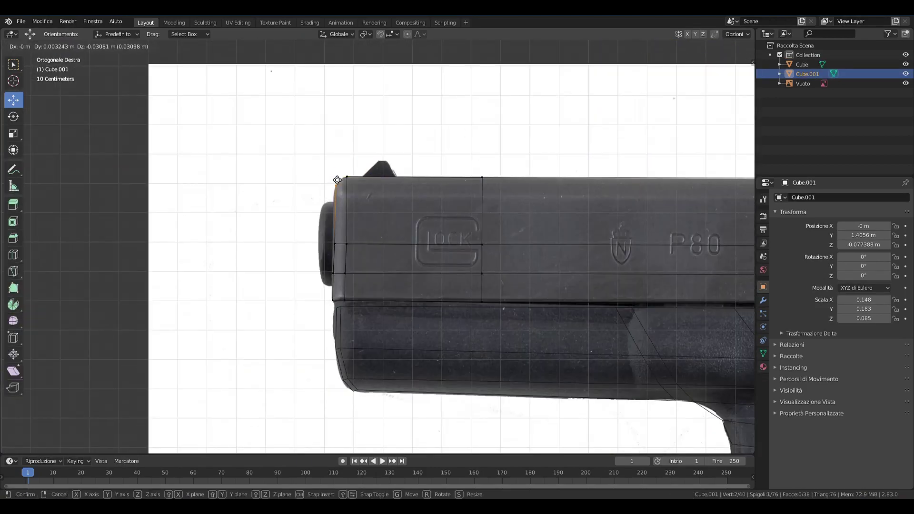
left_click(337, 180)
- Lower the slide's rear top corner to the photo's outline
middle_click_drag(337, 180, 143, 191, "shift")
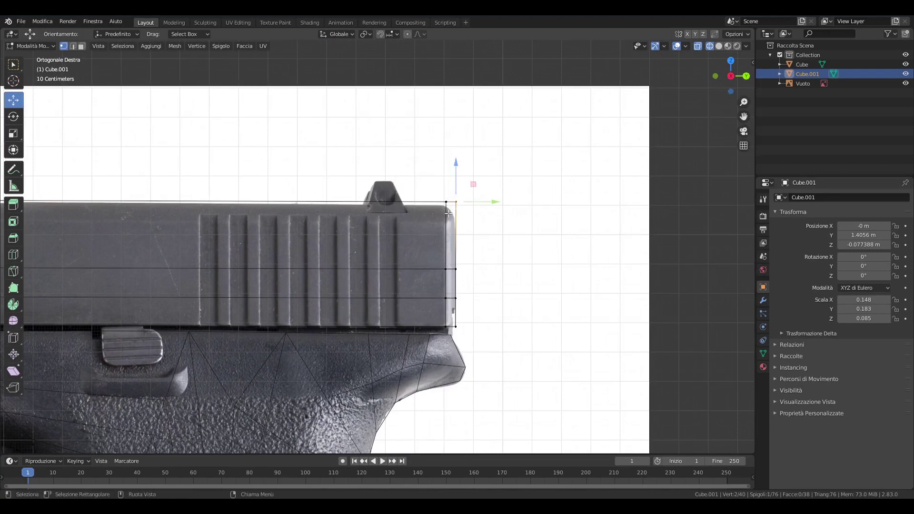
key("g")
left_click(448, 229)
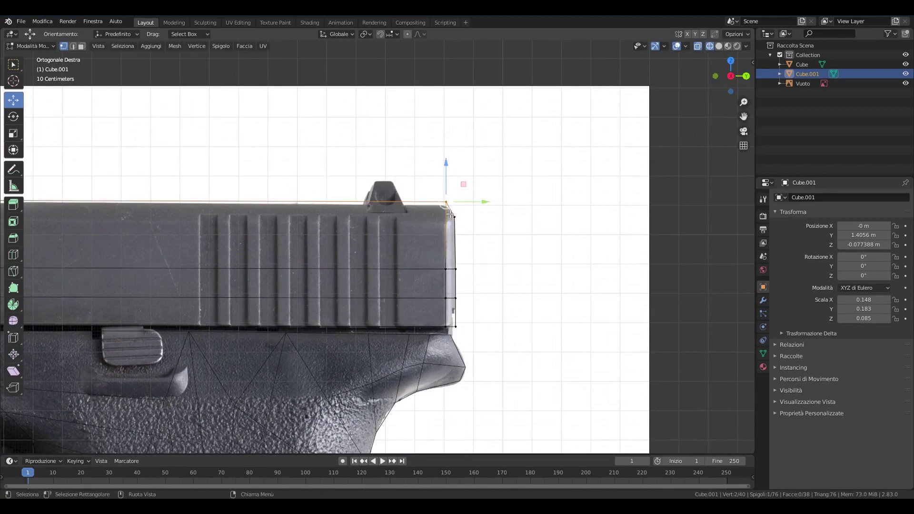
left_click(480, 315)
left_click(476, 314)
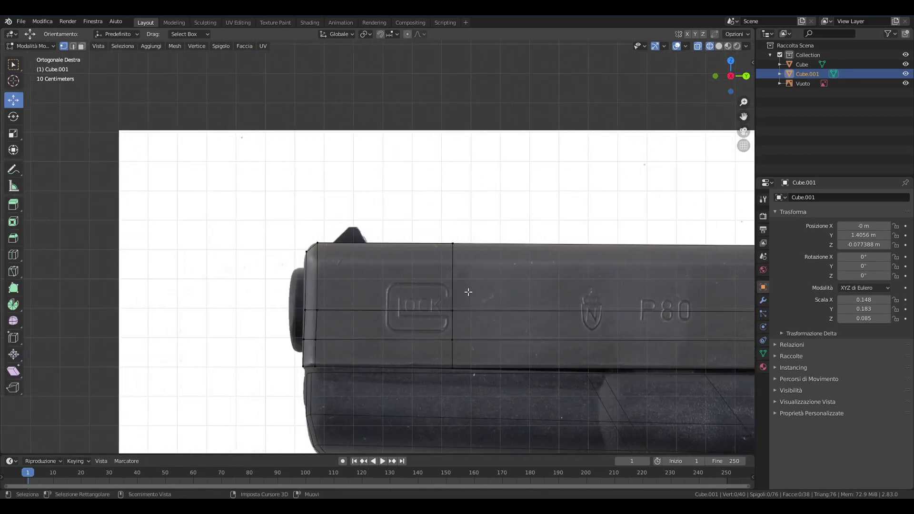
- Add a cylinder mesh for the barrel opening
key("shift+a")
left_click(431, 328)
scroll(446, 291, "down", 3)
scroll(448, 292, "down", 3)
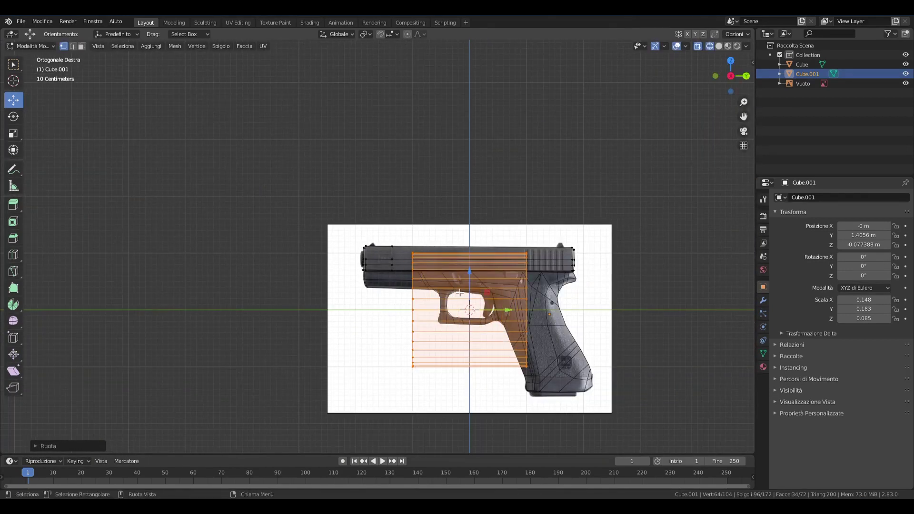
- Turn the cylinder a quarter, shrink it, and place it at the slide front
left_click(450, 290)
key("g")
left_click(405, 288)
key("s")
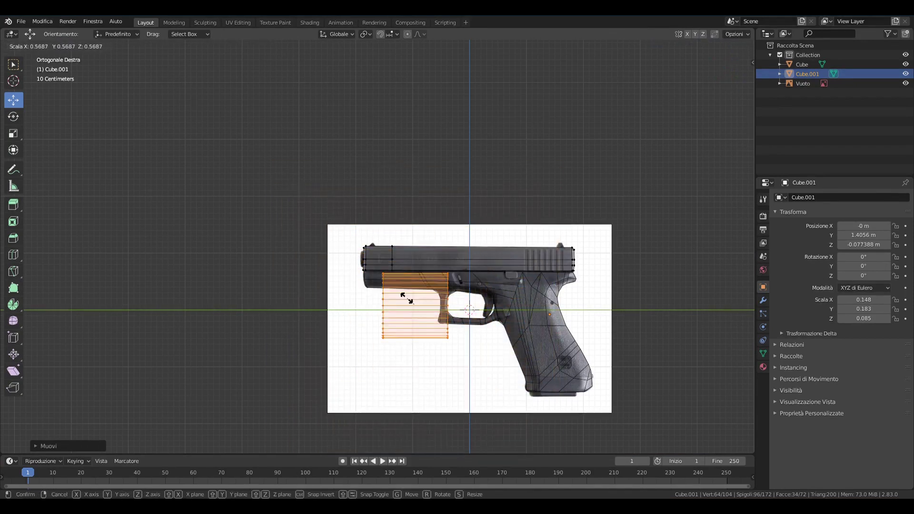
left_click(418, 310)
scroll(466, 310, "up", 2)
key("g")
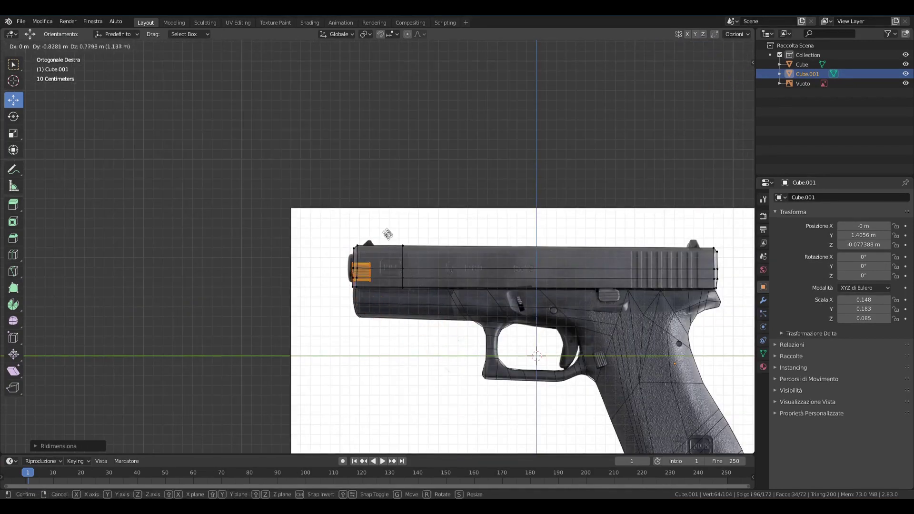
left_click(383, 236)
scroll(414, 295, "up", 5)
- Refine the cylinder's size and position so it sits on the muzzle
key("g")
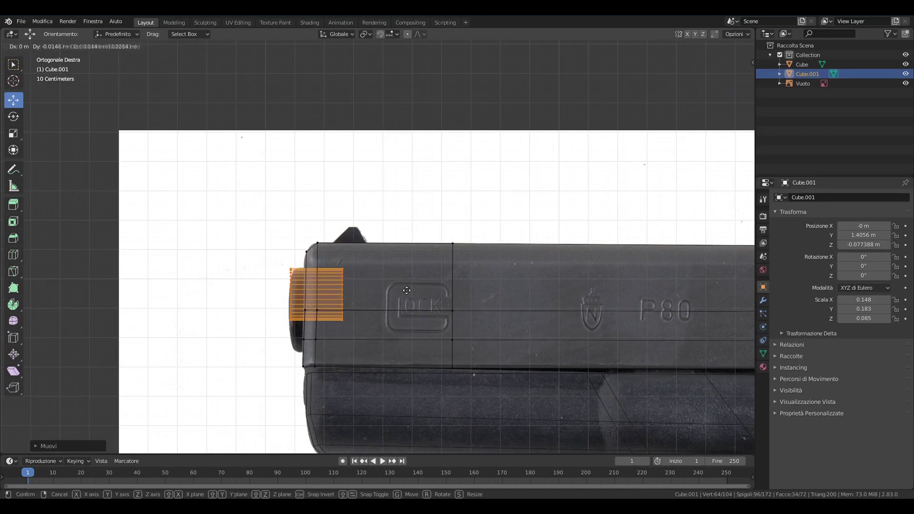
left_click(407, 290)
key("s")
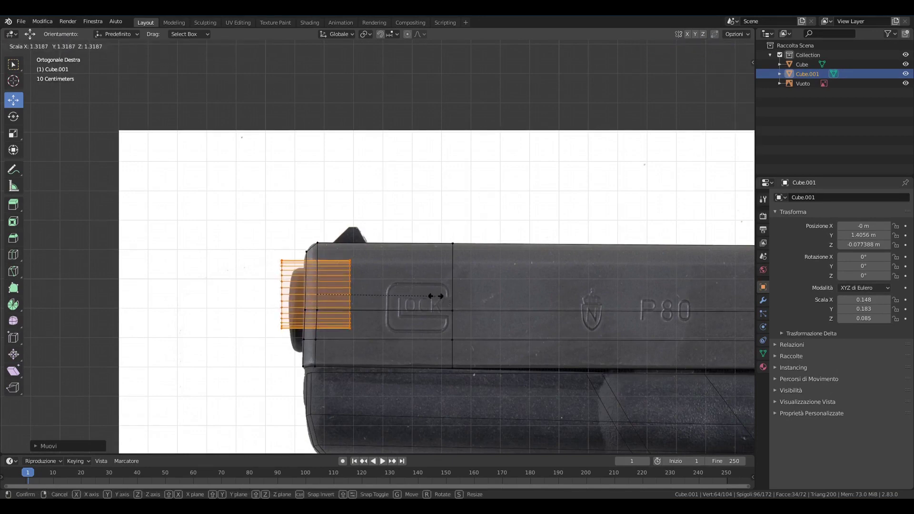
left_click(436, 296)
key("g")
left_click(443, 310)
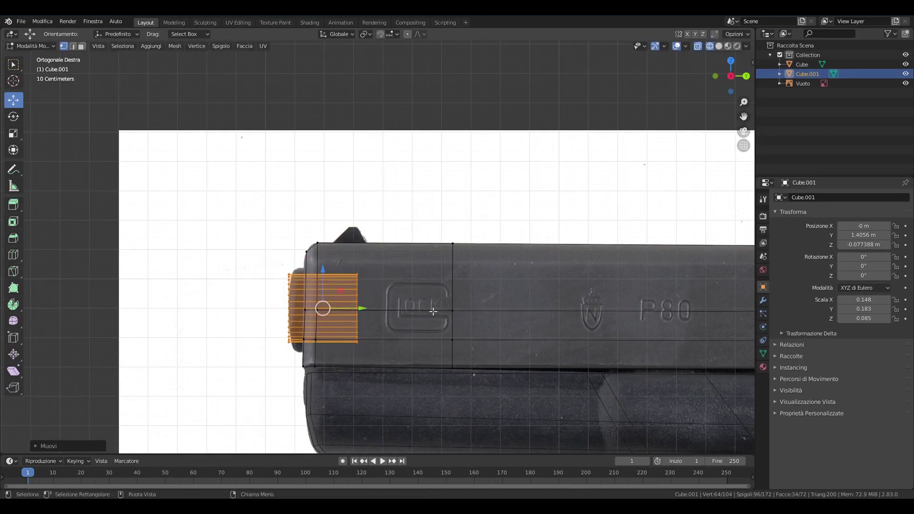
mouse_move(433, 311)
middle_mouse_down()
mouse_move(383, 356)
mouse_move(406, 323)
mouse_move(540, 330)
mouse_move(429, 322)
mouse_move(346, 292)
middle_mouse_up()
key("g")
key("y")
left_click(398, 323)
- Resize the cylinder to the barrel and narrow it along the X axis
scroll(346, 293, "down", 1)
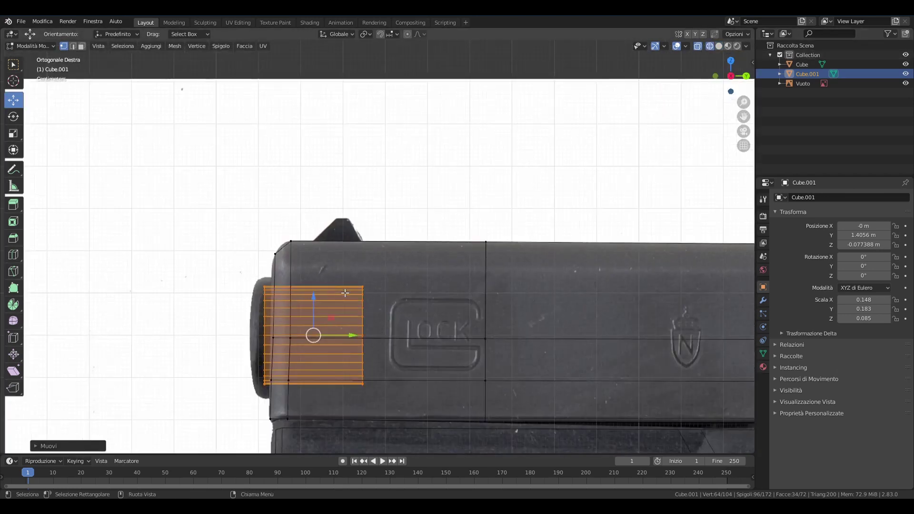
key("s")
left_click(352, 278)
key("g")
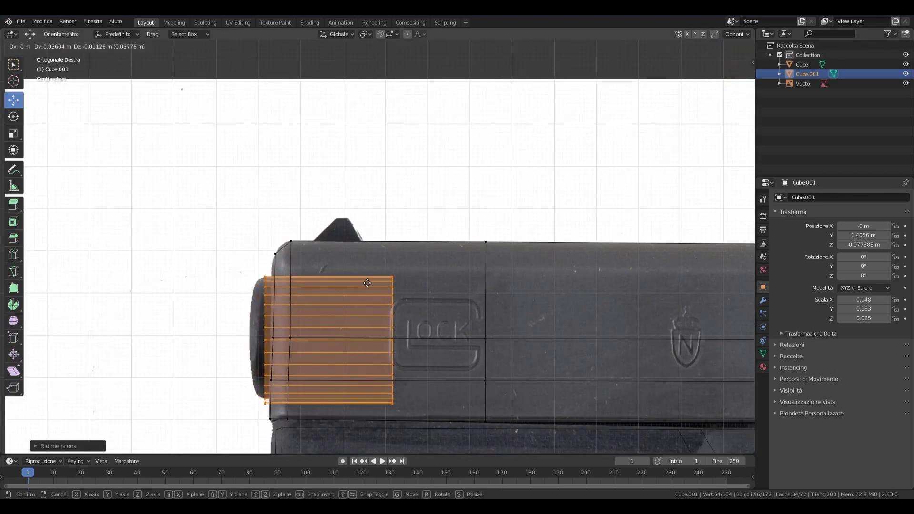
left_click(366, 282)
key("s")
key("x")
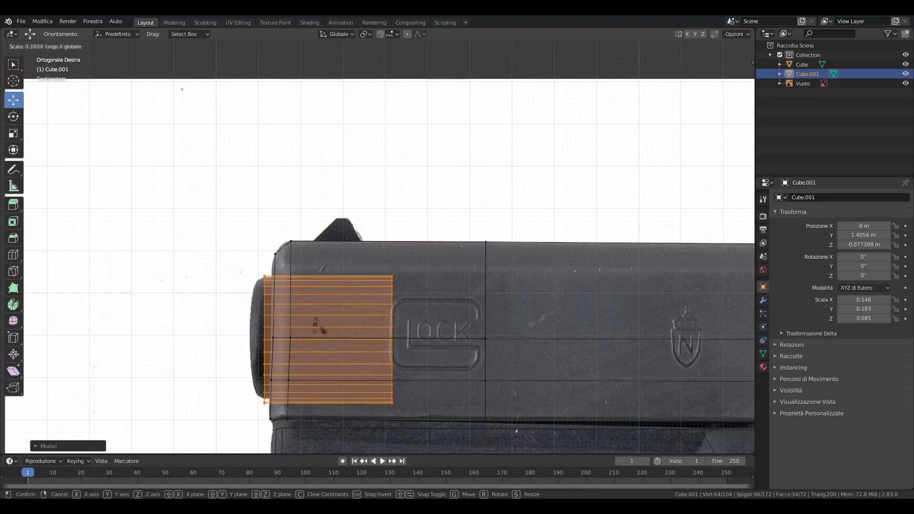
key("Return")
middle_click_drag(422, 302, 457, 296)
- In the right side view, shrink the cylinder slightly and align it with the barrel
key("KP_3")
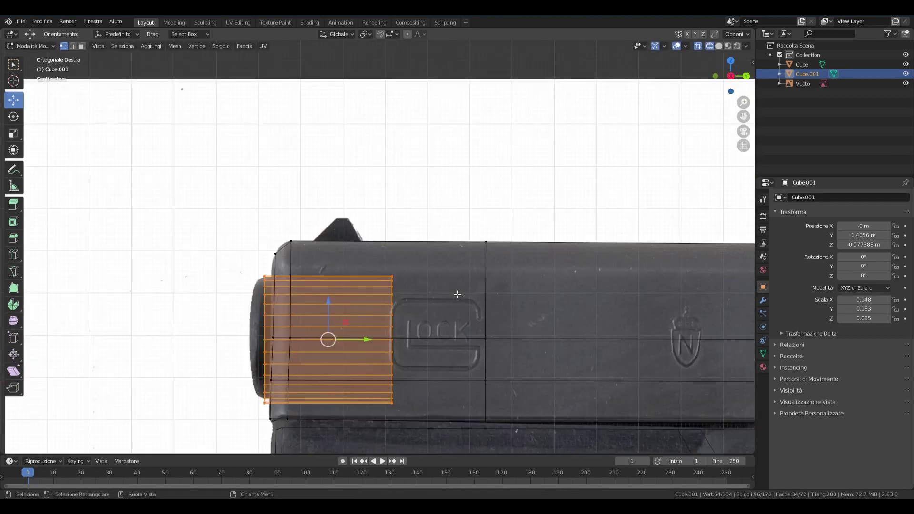
key("s")
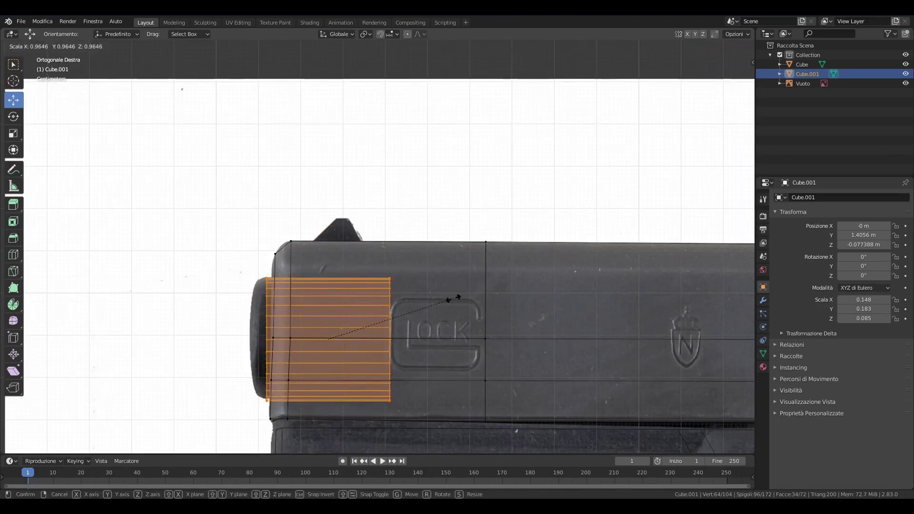
key("g")
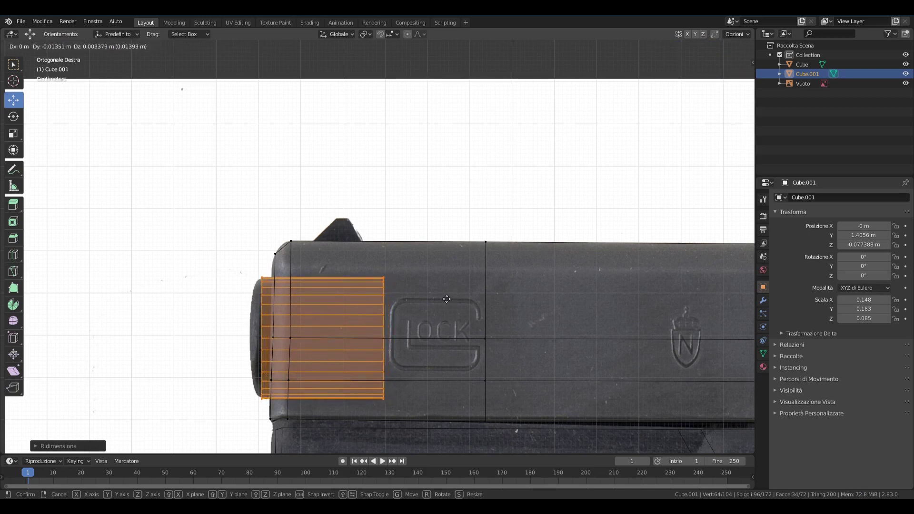
scroll(434, 298, "up", 2)
scroll(295, 353, "up", 2)
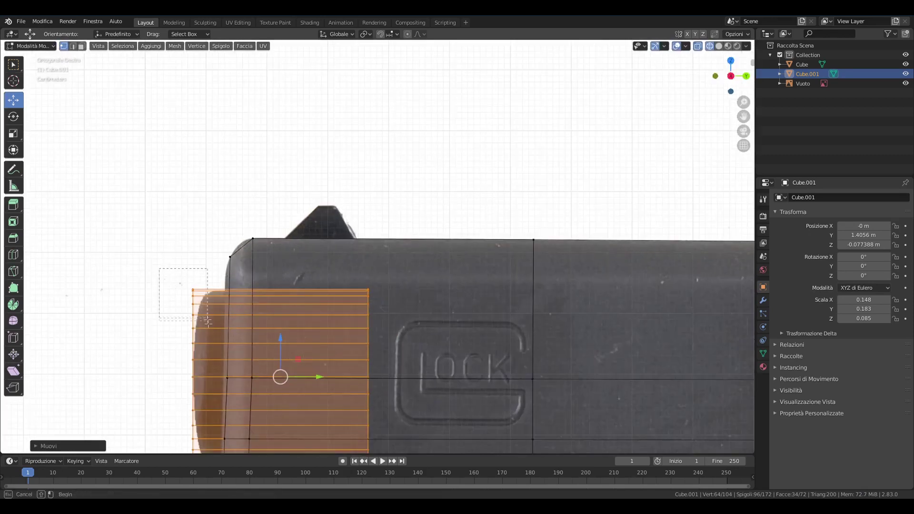
left_click(279, 376)
- Move the cylinder's top edge loop to the height of the photo's barrel
left_click(285, 305, "alt")
key("g")
left_click(217, 321)
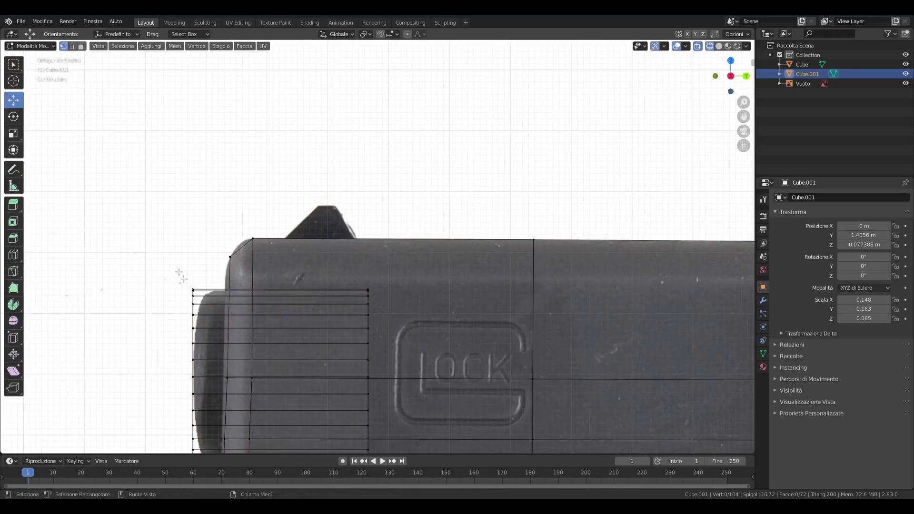
scroll(195, 312, "up", 2)
scroll(193, 313, "down", 2)
key("g")
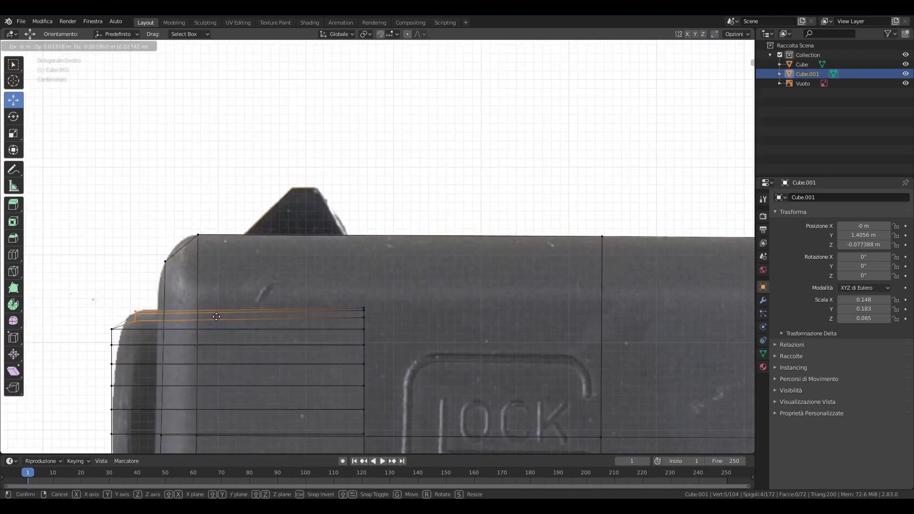
left_click(217, 317)
scroll(216, 317, "up", 2)
- Pull the top corner and left-side vertices to follow the slide's rounded outline
left_click(257, 322)
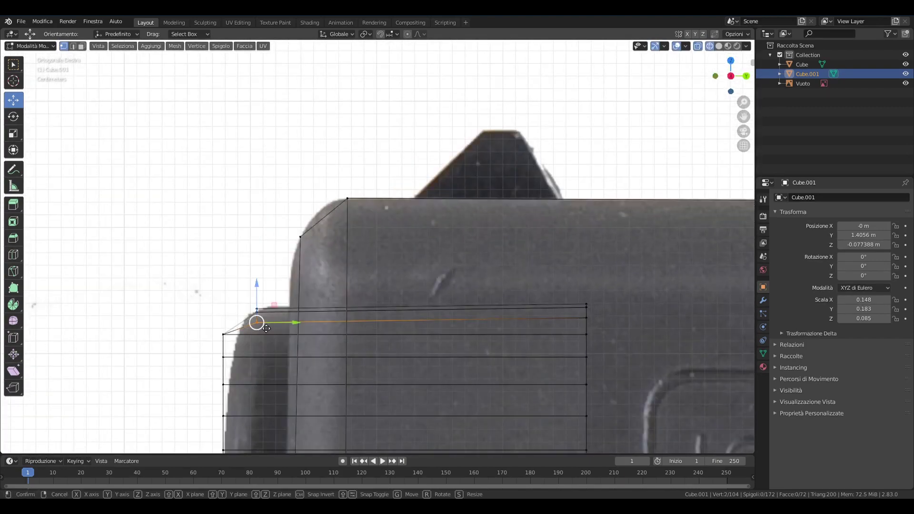
left_click_drag(266, 329, 255, 323)
left_click(255, 244)
scroll(265, 274, "down", 1)
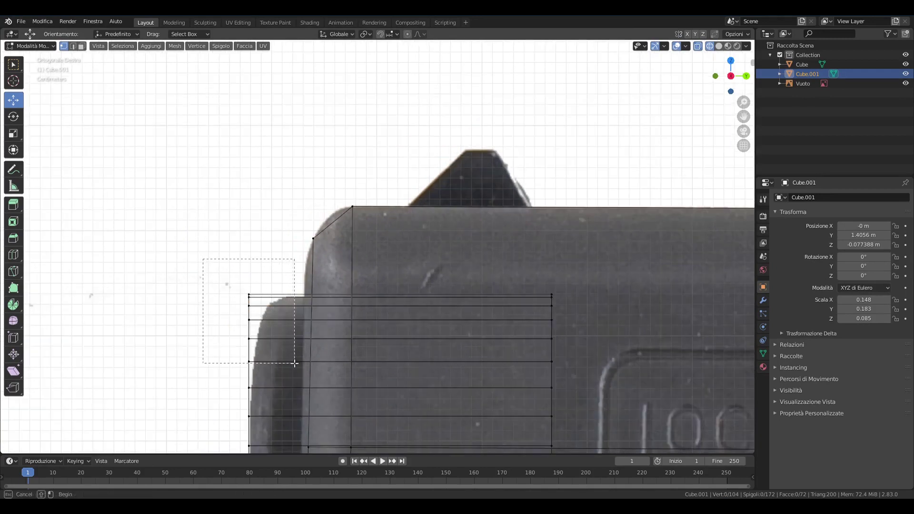
left_click_drag(295, 364, 295, 364)
left_click_drag(287, 324, 292, 322)
left_click(314, 327)
mouse_move(314, 327)
middle_mouse_down()
mouse_move(302, 282)
mouse_move(567, 177)
mouse_move(514, 290)
middle_mouse_up()
- In face mode, inset the cylinder's circular end face
key("alt+a")
scroll(514, 289, "down", 3)
key("3")
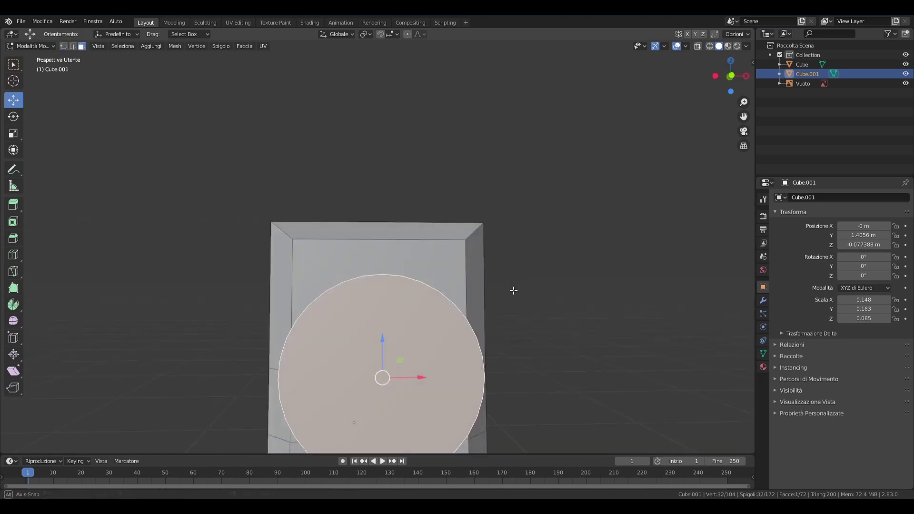
scroll(509, 287, "down", 2)
key("i")
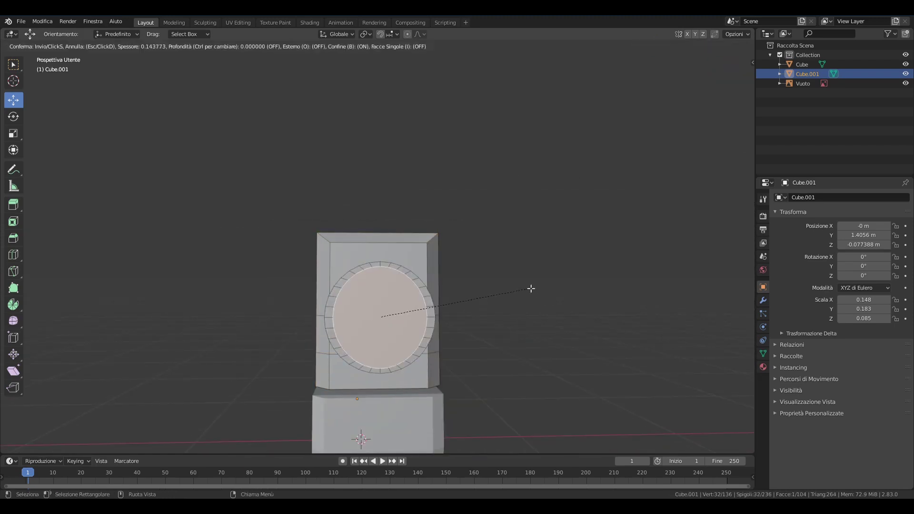
left_click(530, 287)
mouse_move(530, 288)
middle_mouse_down("alt")
mouse_move(606, 302)
mouse_move(557, 285)
mouse_move(505, 288)
mouse_move(579, 184)
mouse_move(603, 256)
middle_mouse_up("alt")
- With X-ray on, select the linked cylinder piece in vertex mode, then turn X-ray off
key("alt+z")
key("a")
key("alt+a")
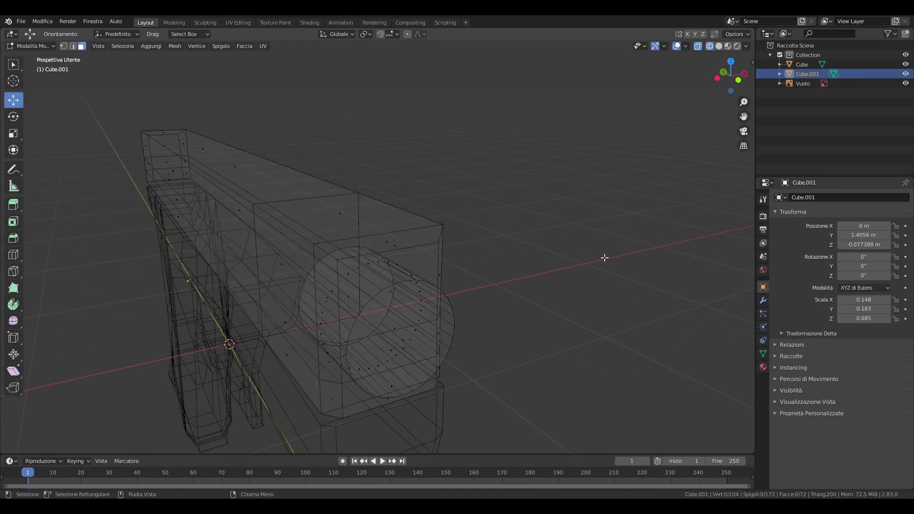
middle_click_drag(540, 272, 642, 164)
key("1")
key("a")
key("alt+a")
key("a")
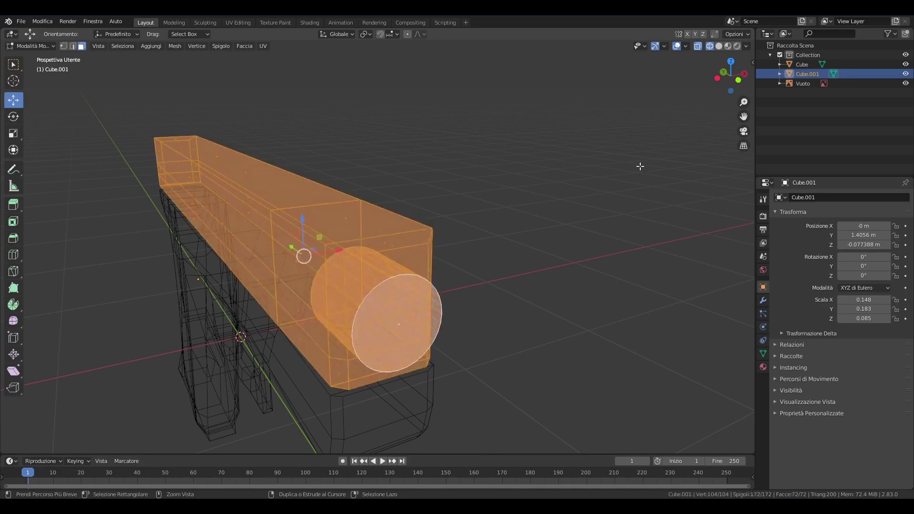
key("alt+a")
key("l")
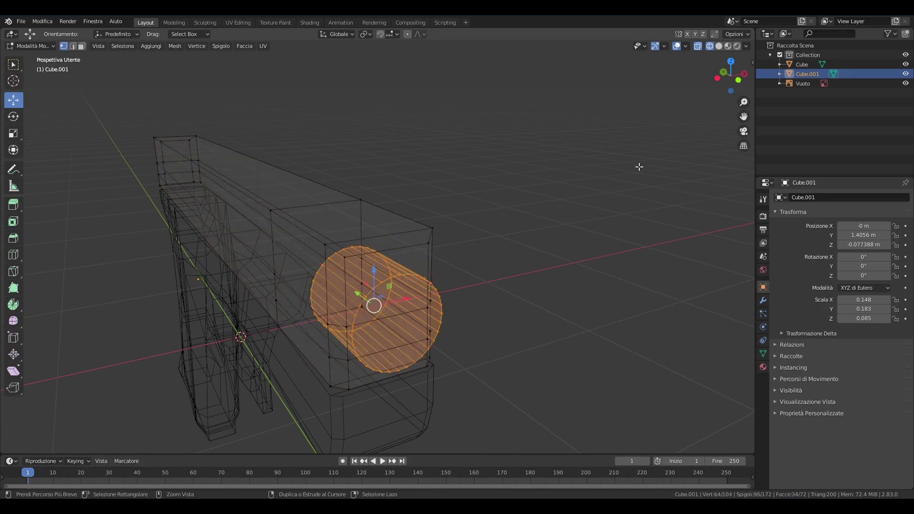
mouse_move(638, 166)
middle_mouse_down()
mouse_move(511, 207)
mouse_move(562, 225)
mouse_move(540, 229)
middle_mouse_up()
key("alt+z")
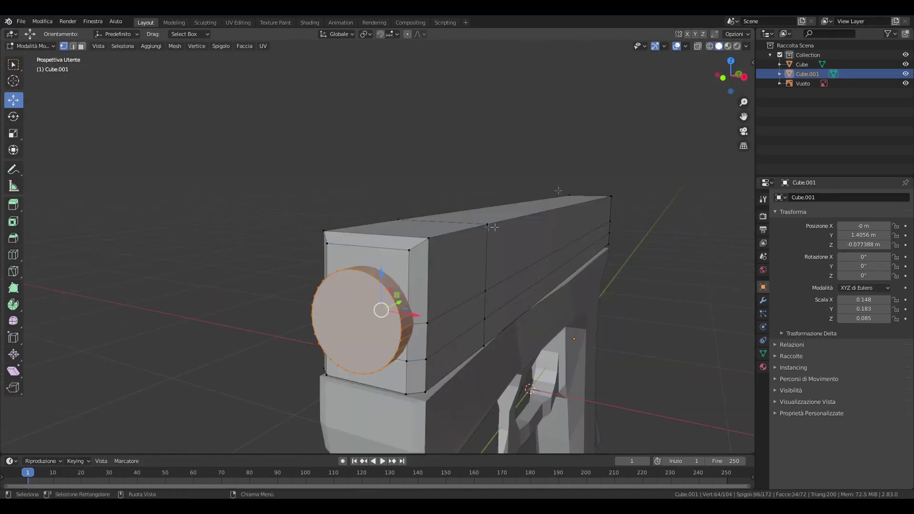
- Flatten the cylinder piece along X into the slide front and rescale it into a round opening
key("s")
key("x")
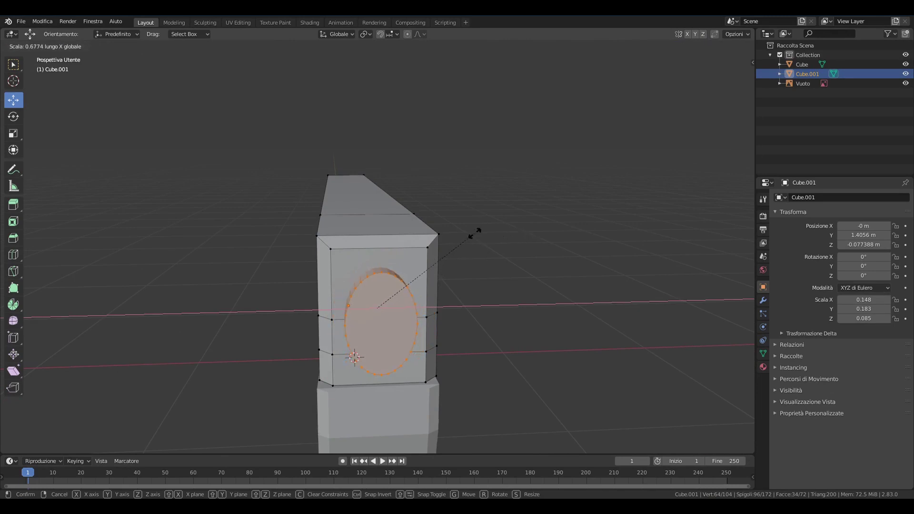
left_click(477, 231)
middle_click_drag(478, 230, 481, 219)
key("s")
left_click(476, 265)
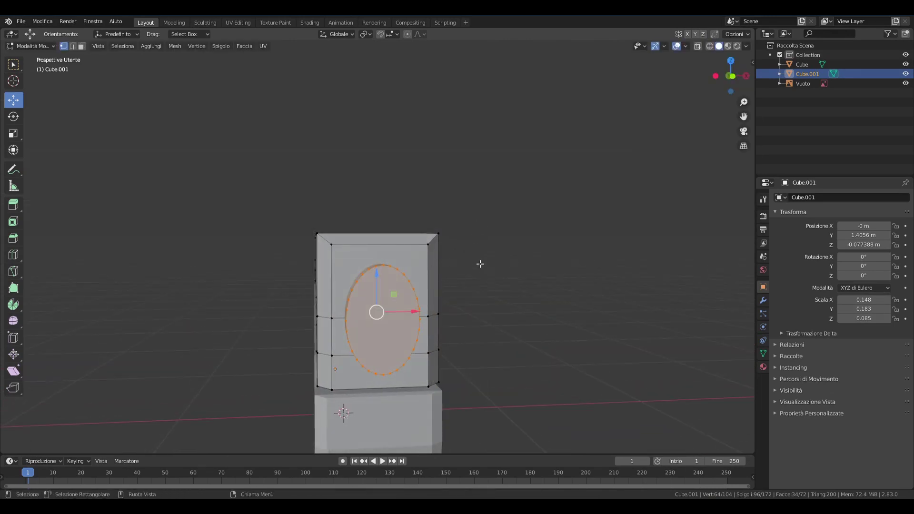
key("s")
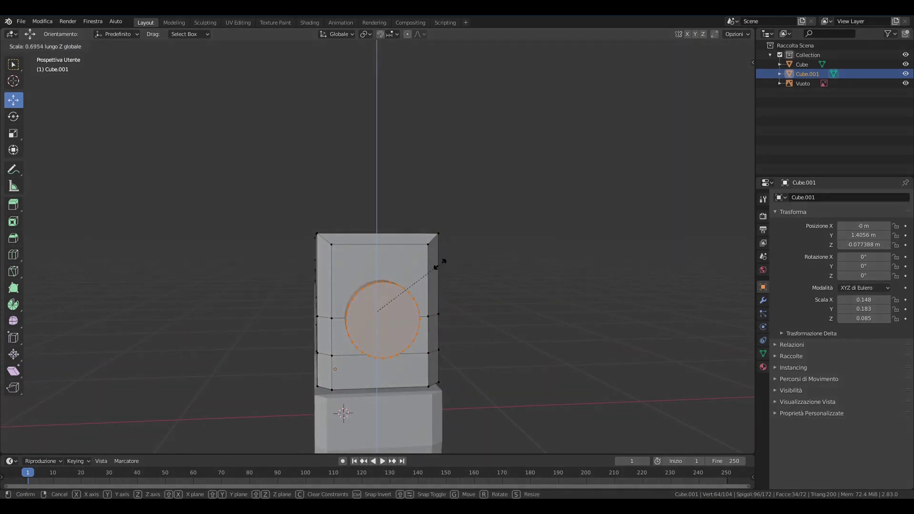
right_click(437, 266)
mouse_move(437, 265)
middle_mouse_down()
mouse_move(573, 295)
mouse_move(545, 295)
middle_mouse_up()
- Inset the flattened circular face on the slide front again
key("i")
left_click(546, 278)
scroll(545, 278, "up", 1)
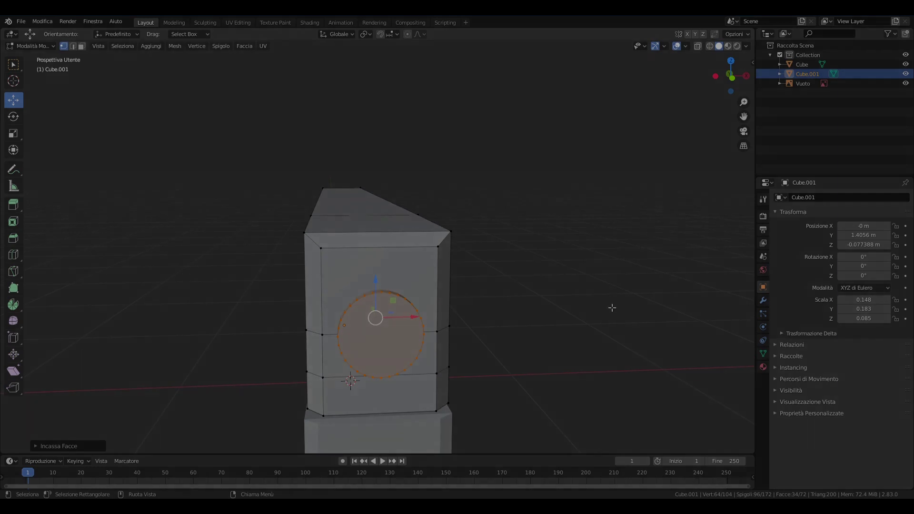
mouse_move(612, 308)
middle_mouse_down()
mouse_move(657, 294)
mouse_move(524, 285)
middle_mouse_up()
- Inset the muzzle's circular face once more and extrude it inward as the barrel bore
key("3")
key("i")
left_click(584, 290)
key("e")
left_click(480, 284)
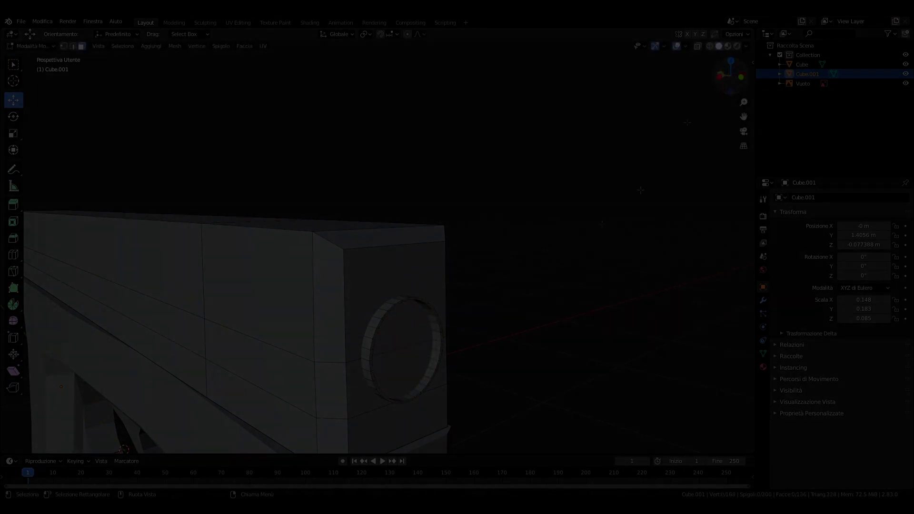